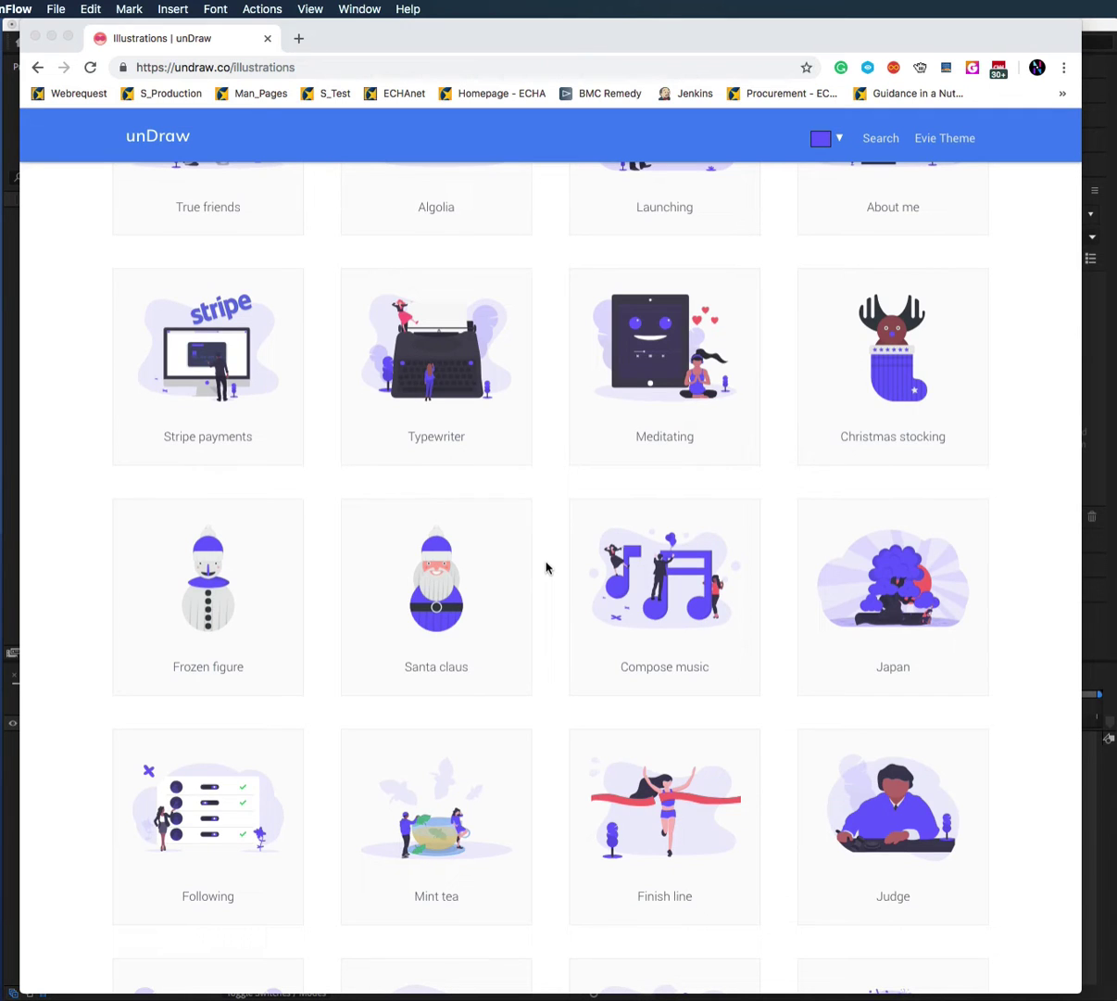
Download the Meditating illustration from unDraw as an SVG file
left_click(542, 489)
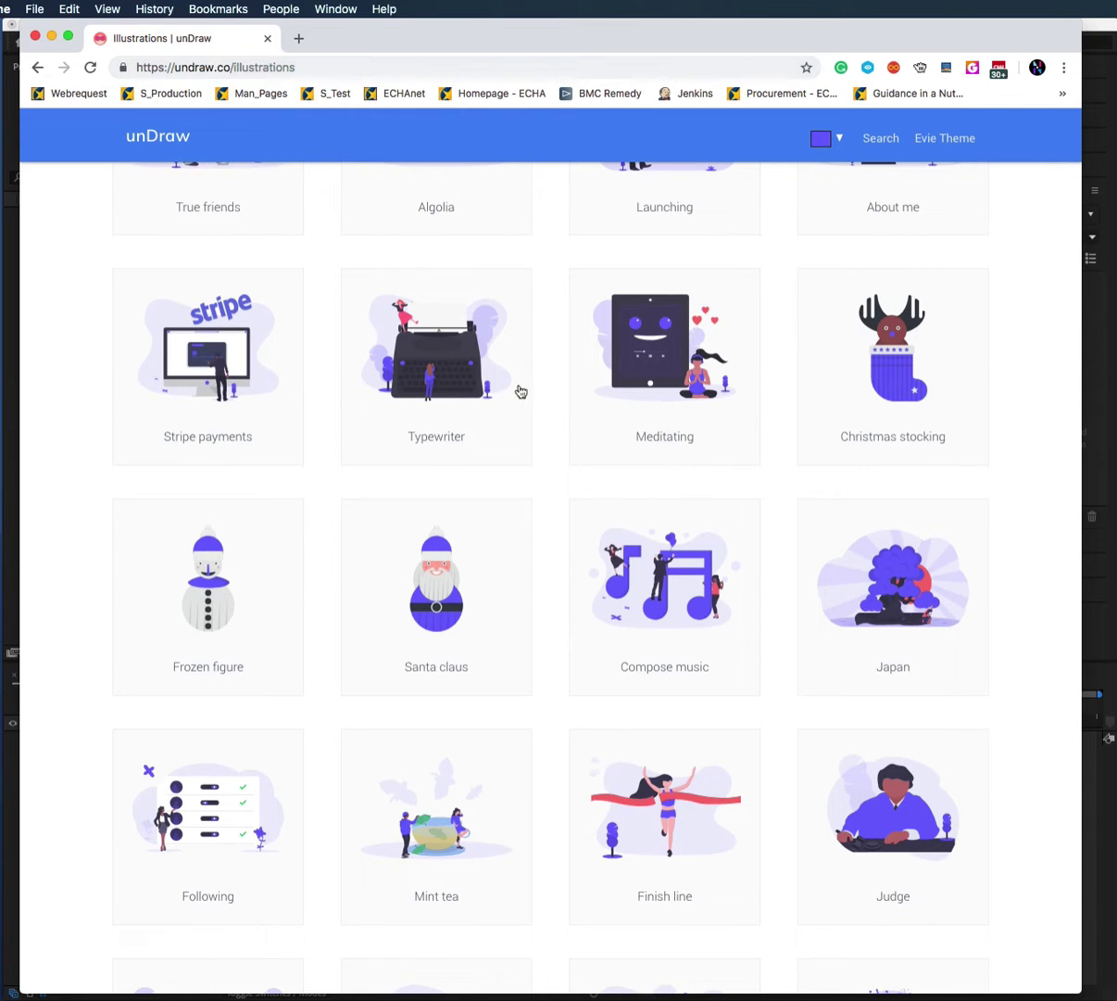
left_click(658, 366)
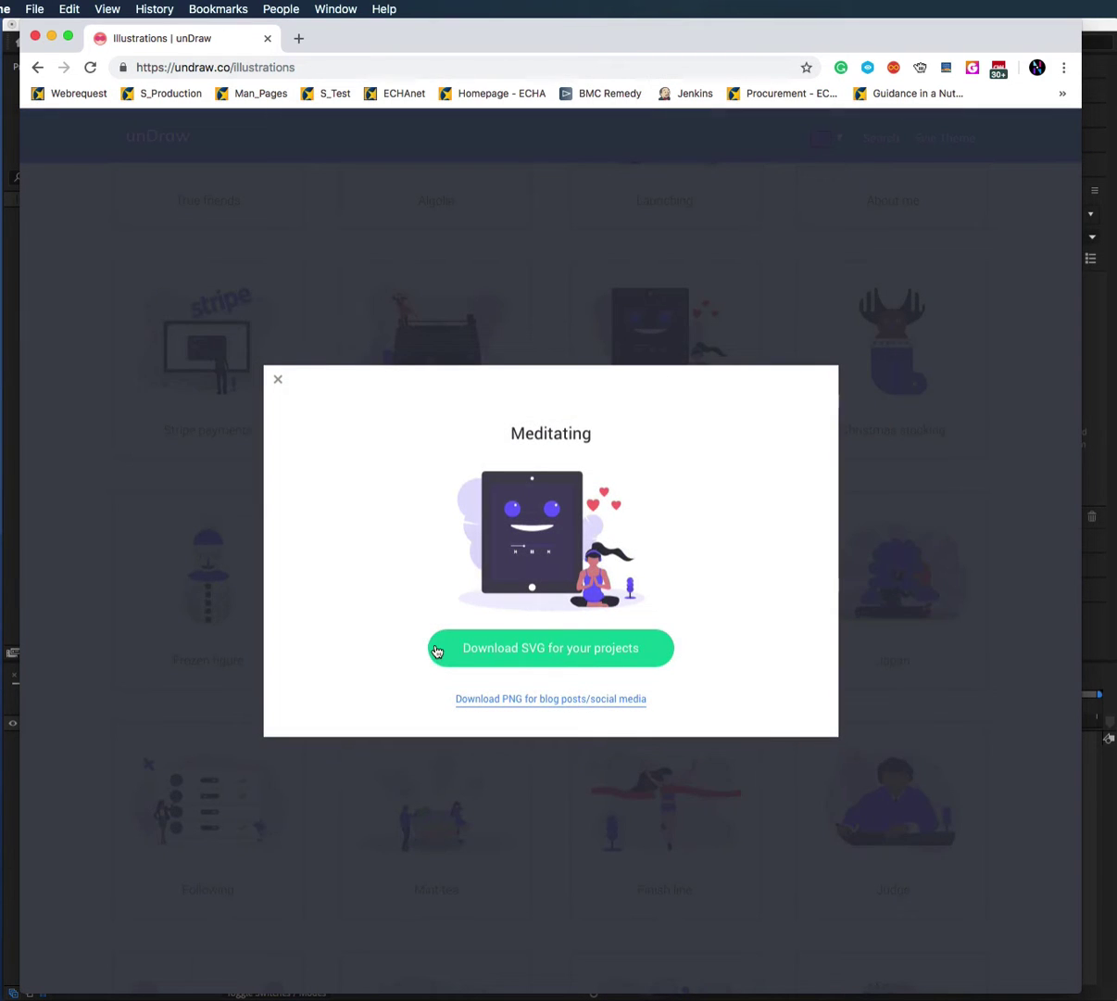
left_click(604, 647)
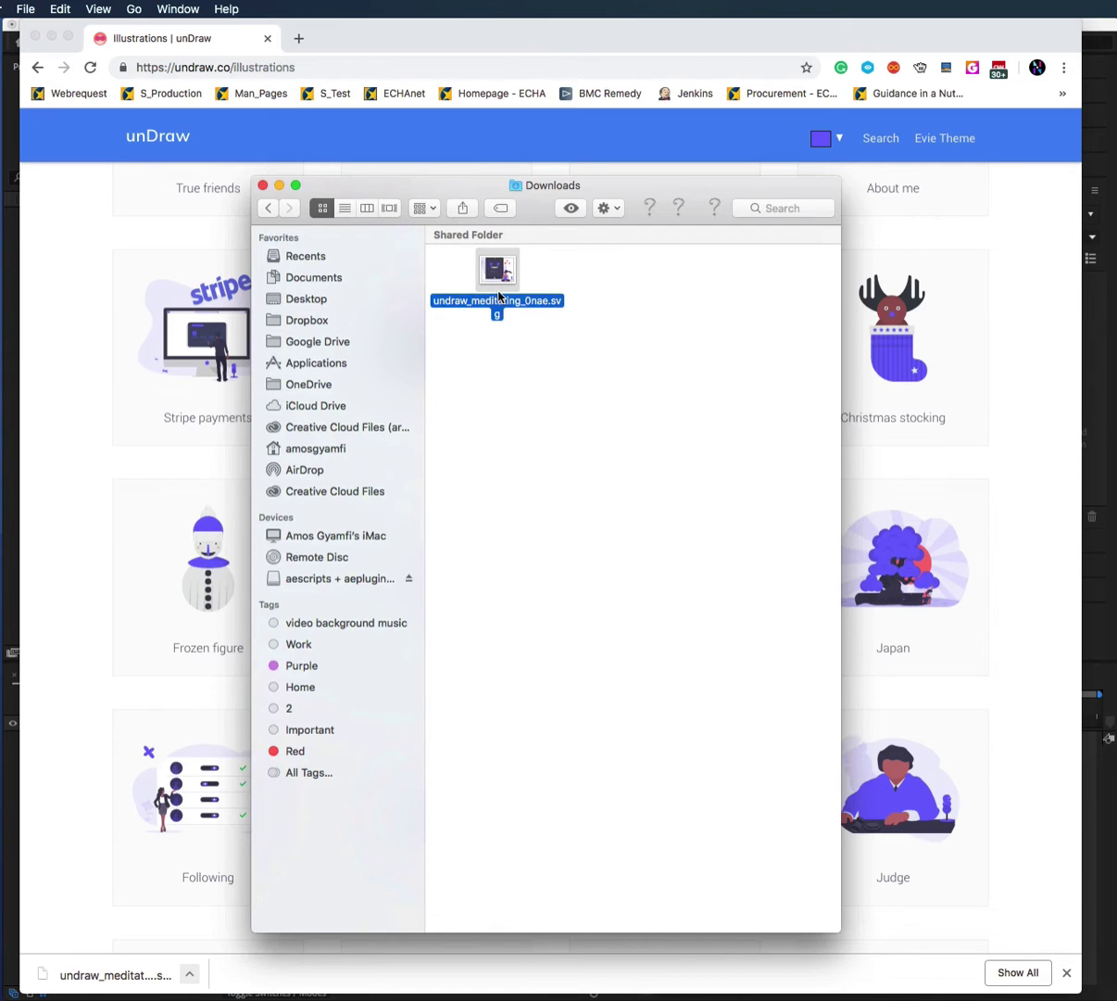
Check the SVG in Downloads, close that window, and switch to Adobe XD
left_click_drag(423, 187, 1116, 348)
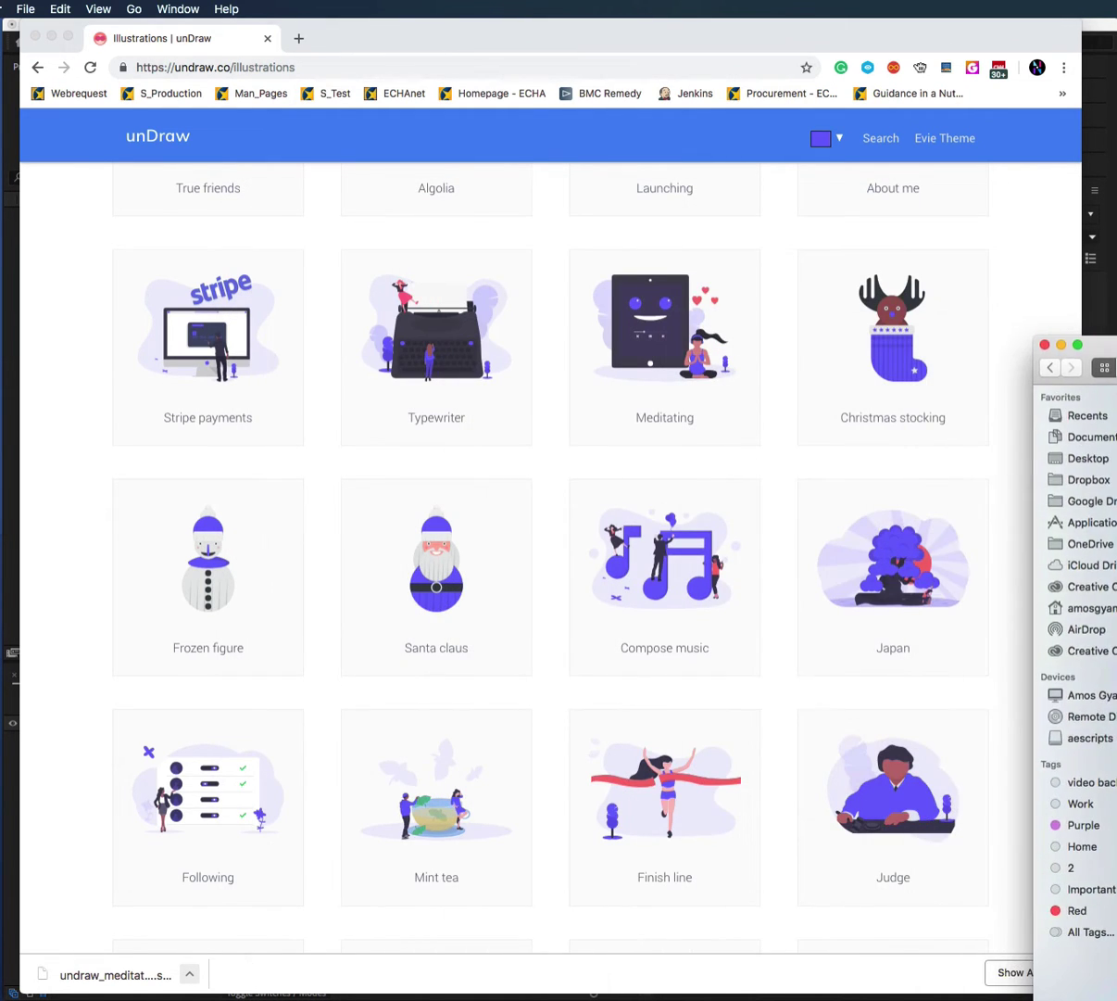
key("super+w")
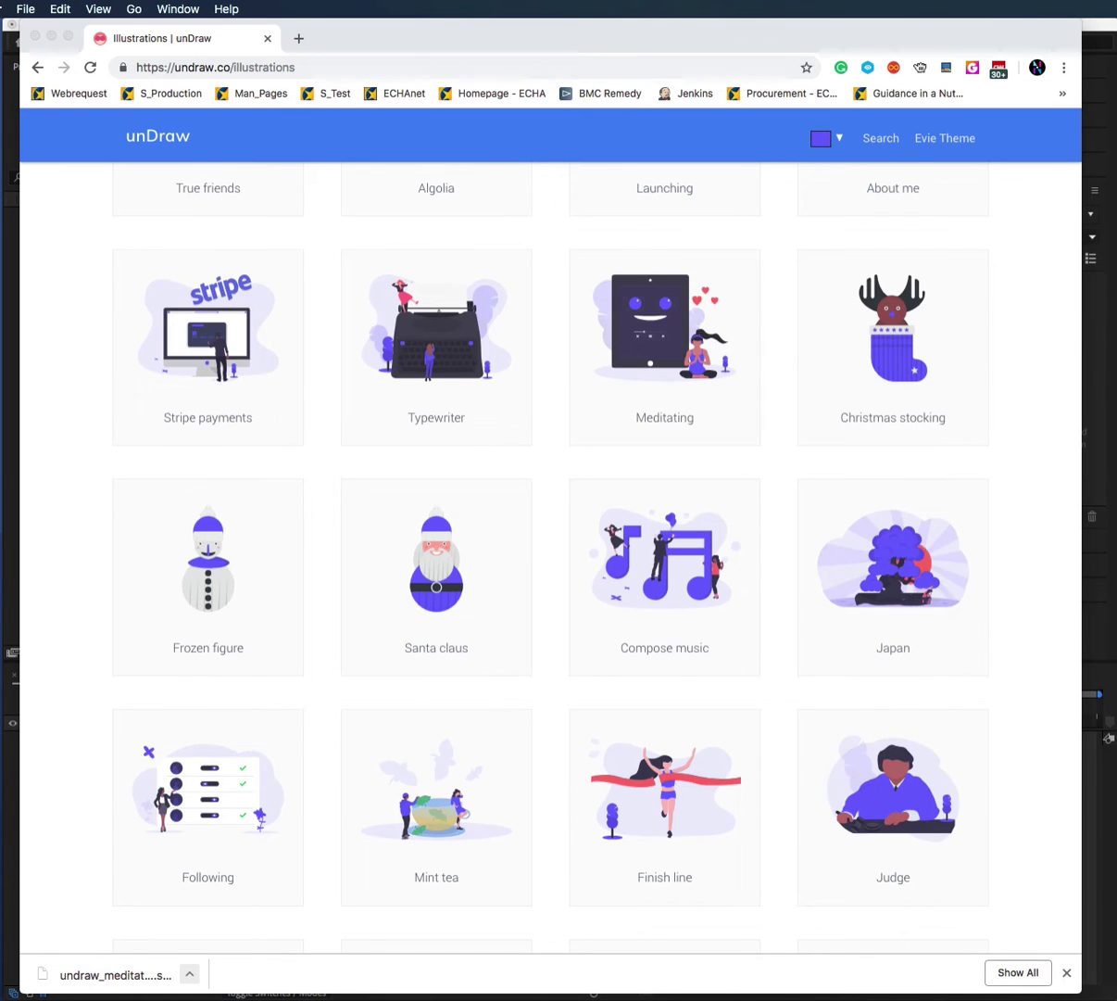
key("super+Tab")
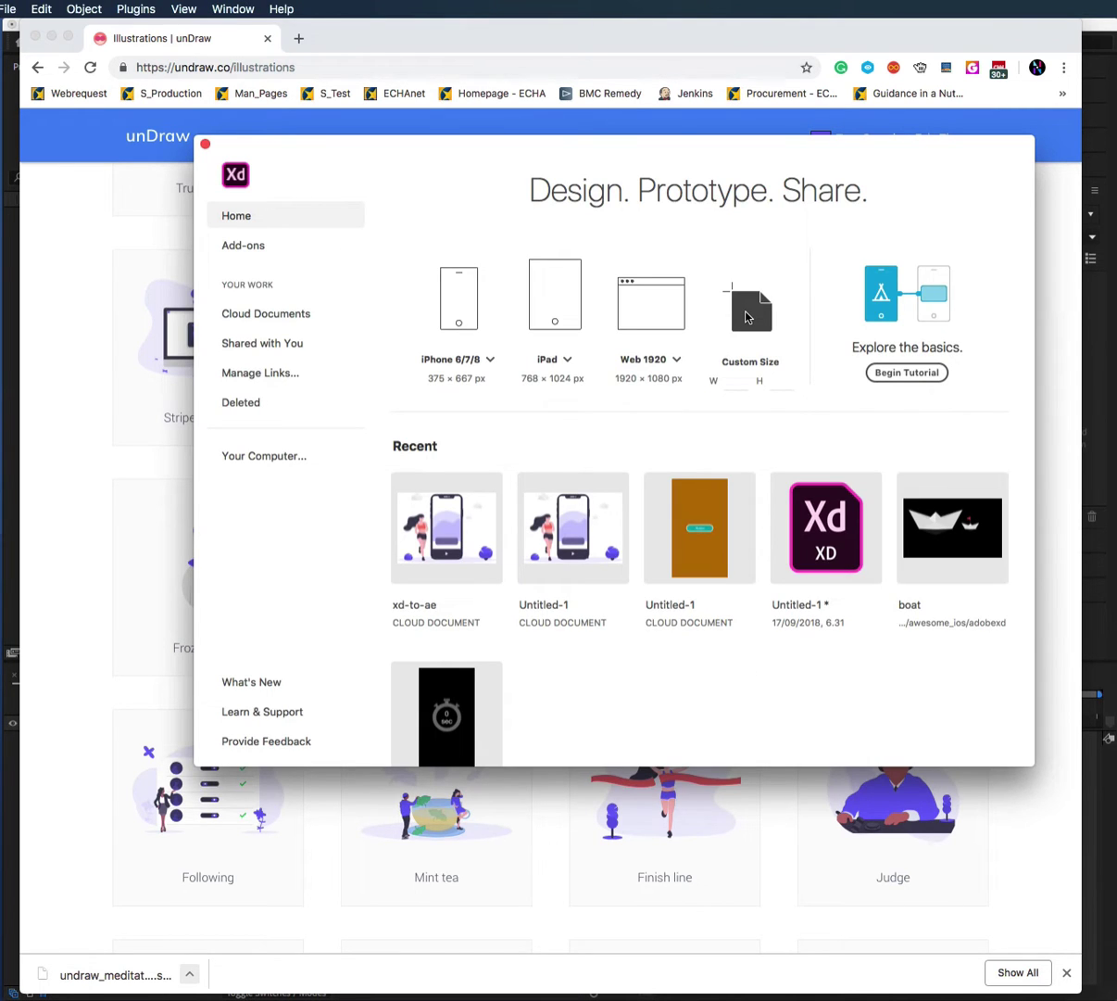
Start a custom-size XD document, drop the Meditating SVG onto its canvas, and save
left_click(749, 316)
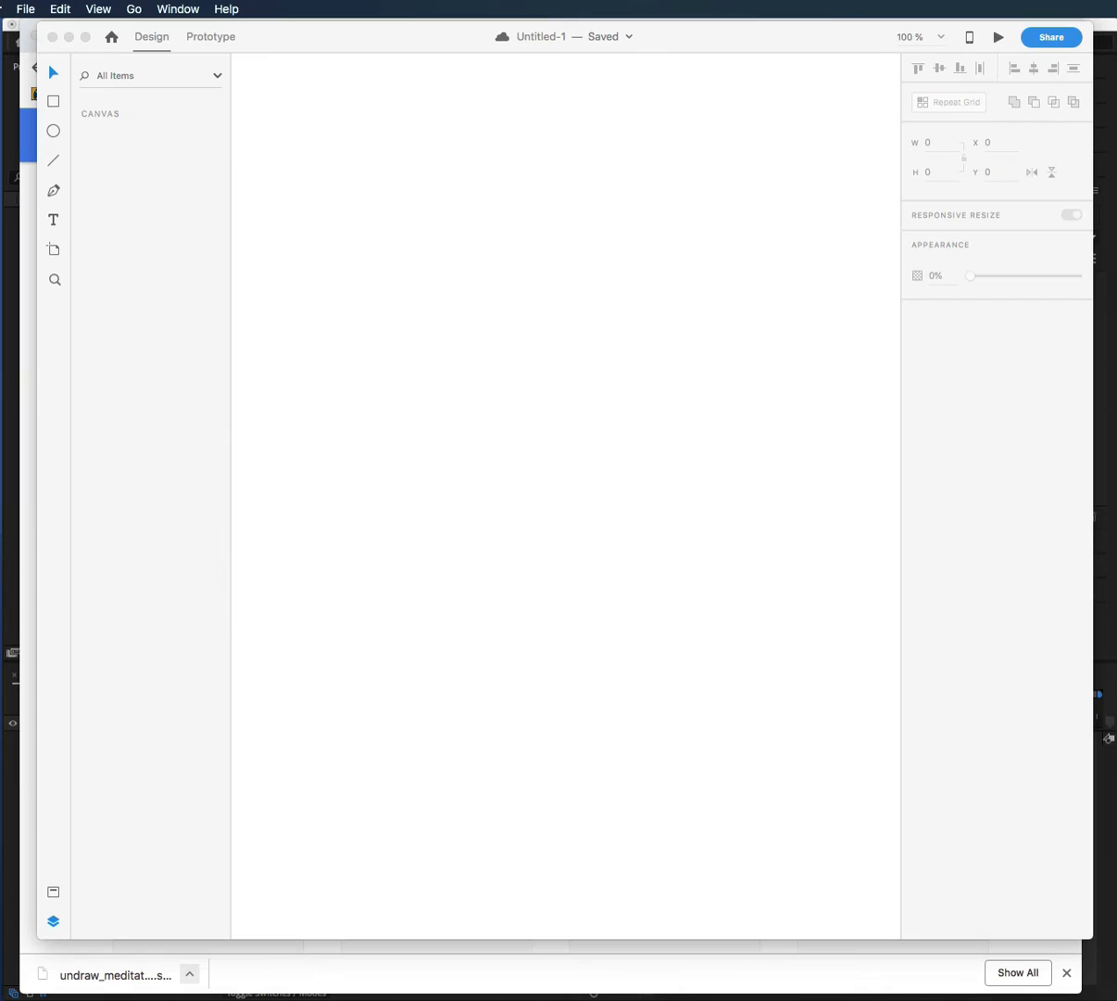
left_click_drag(111, 975, 658, 342)
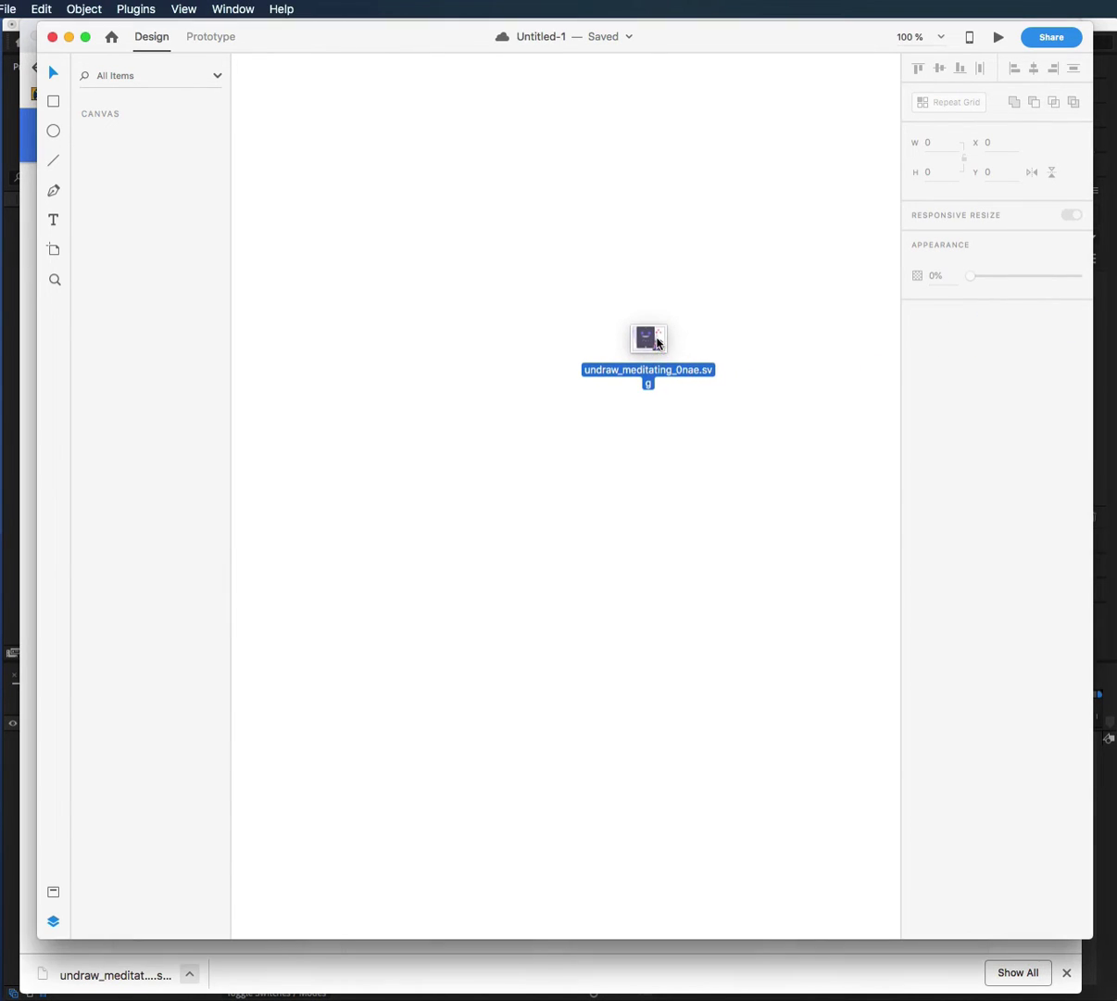
left_click_drag(658, 343, 584, 318)
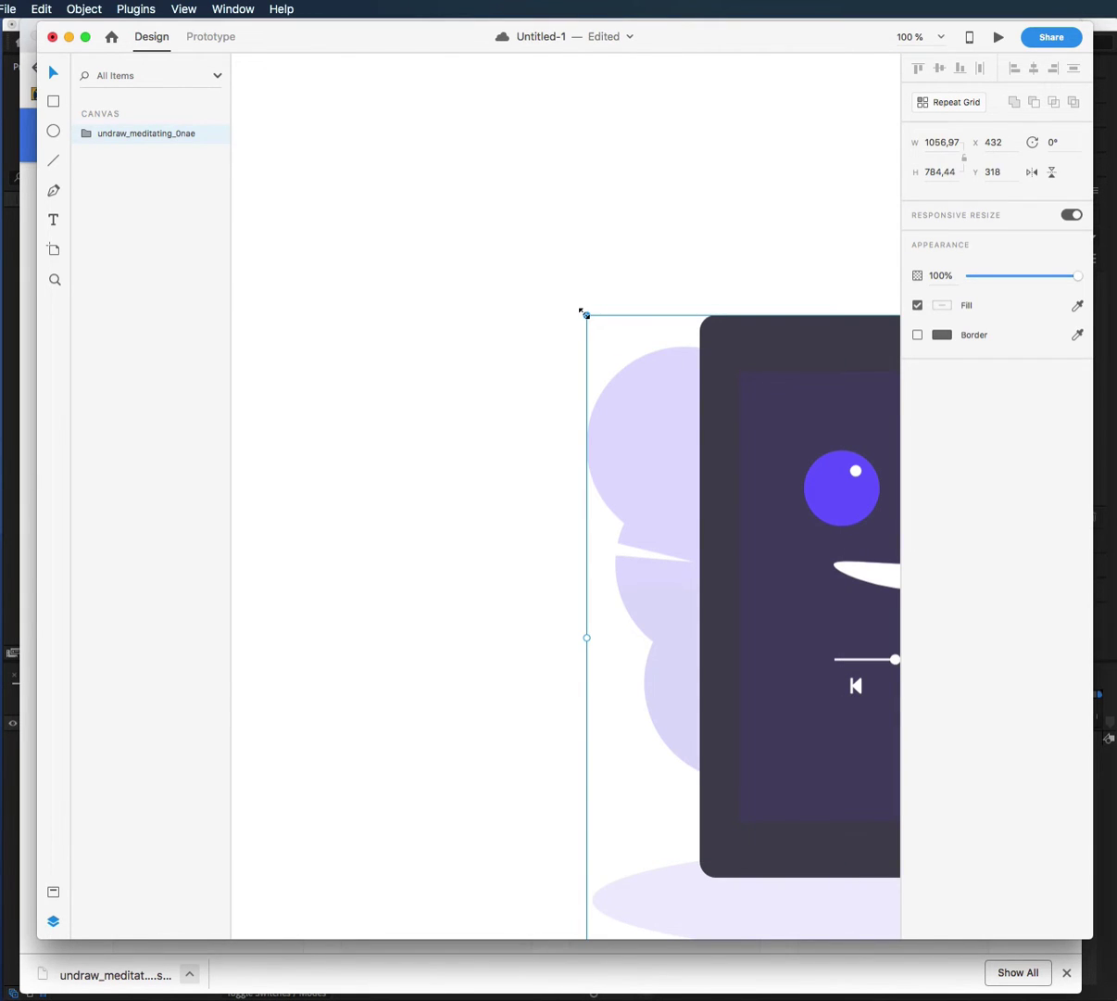
key("super+s")
Scale the illustration down by its corner handle so it fits the view
left_click_drag(586, 314, 698, 442)
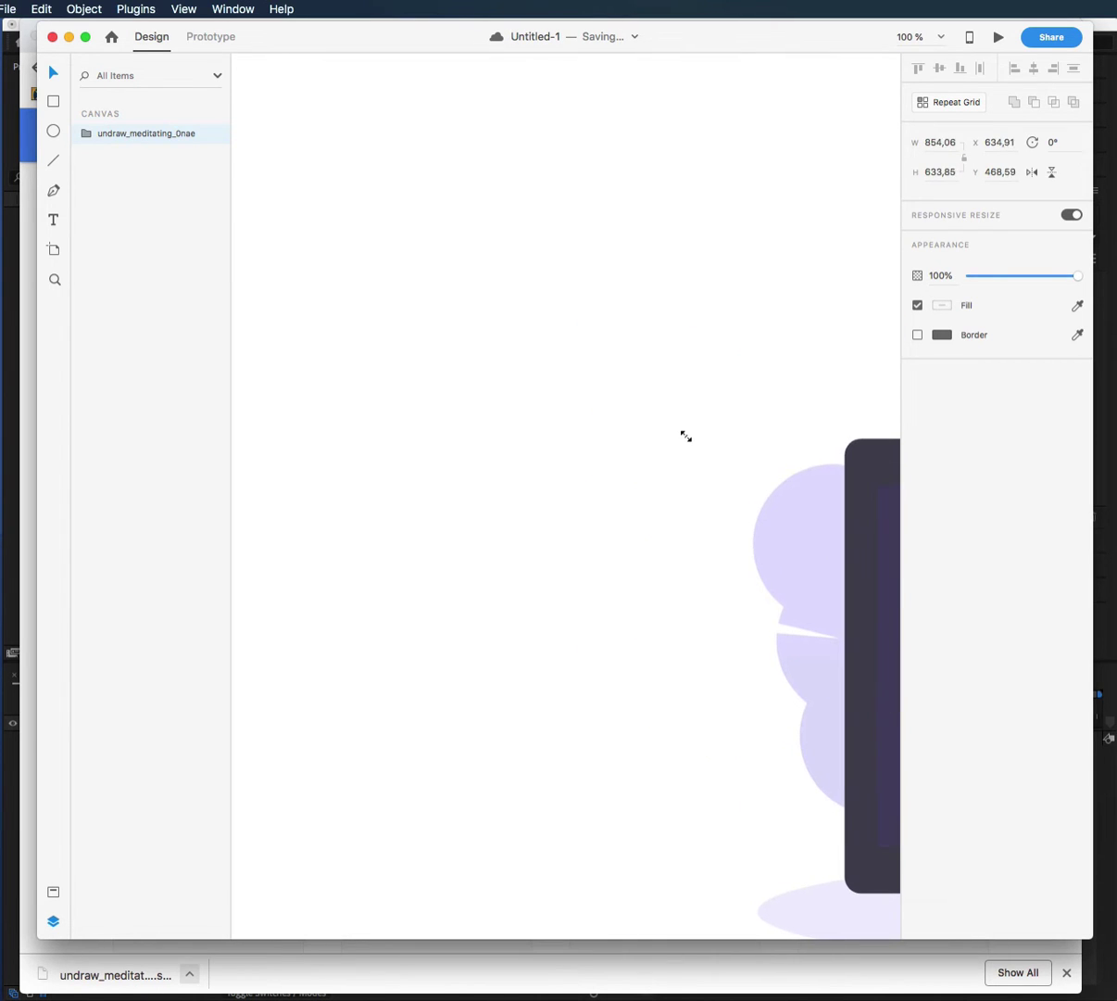
key("super+z")
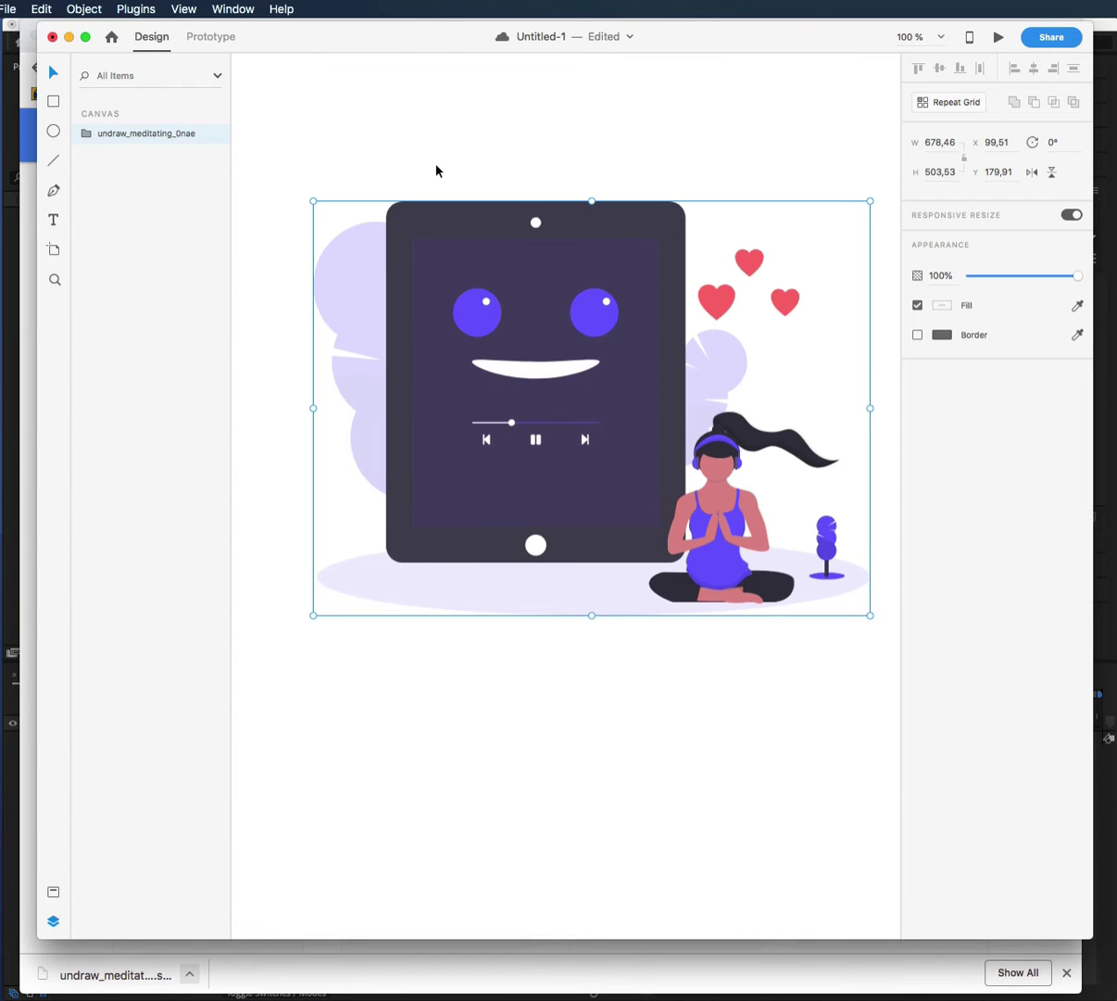
left_click(9, 10)
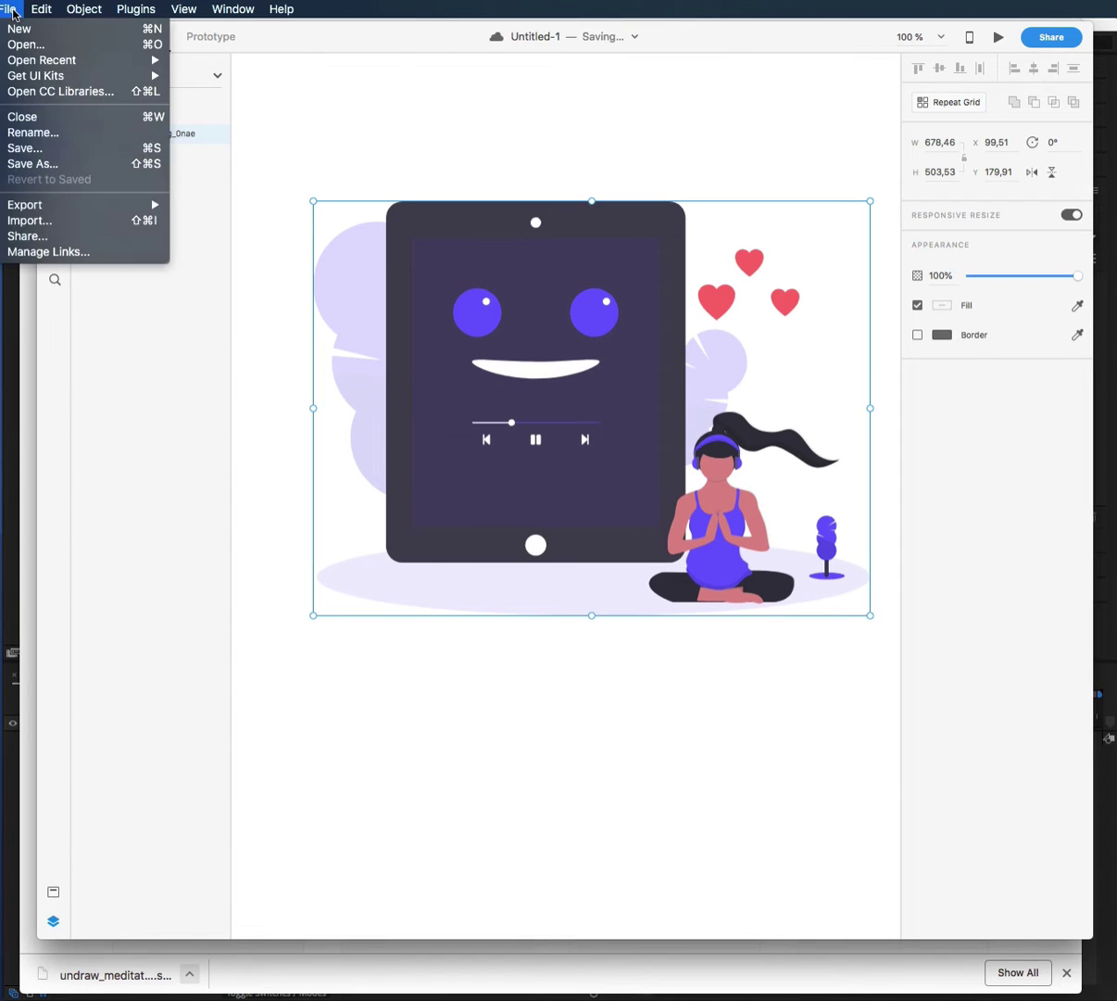
mouse_move(56, 205)
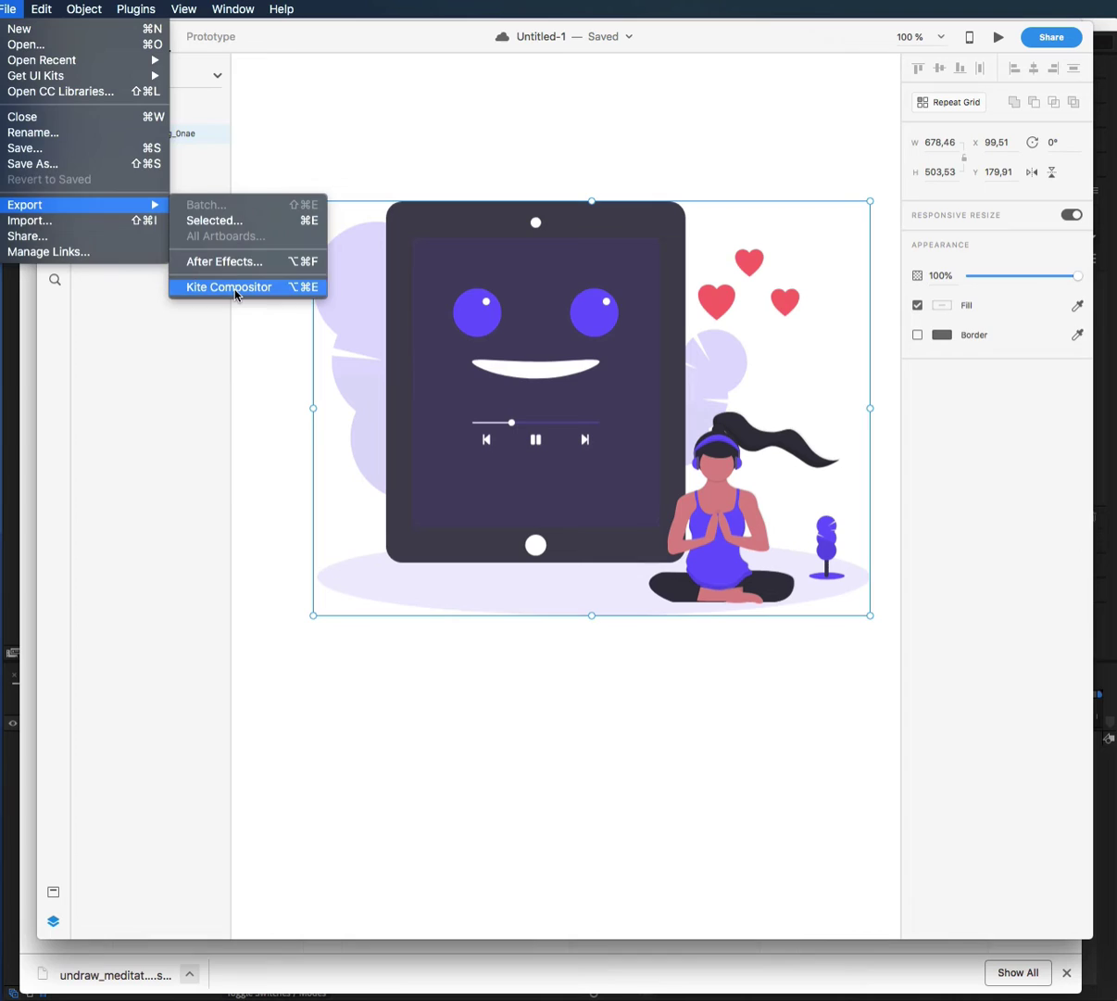
Select the Meditating illustration's layer in the XD layers panel
left_click(238, 295)
left_click(314, 190)
left_click(160, 135)
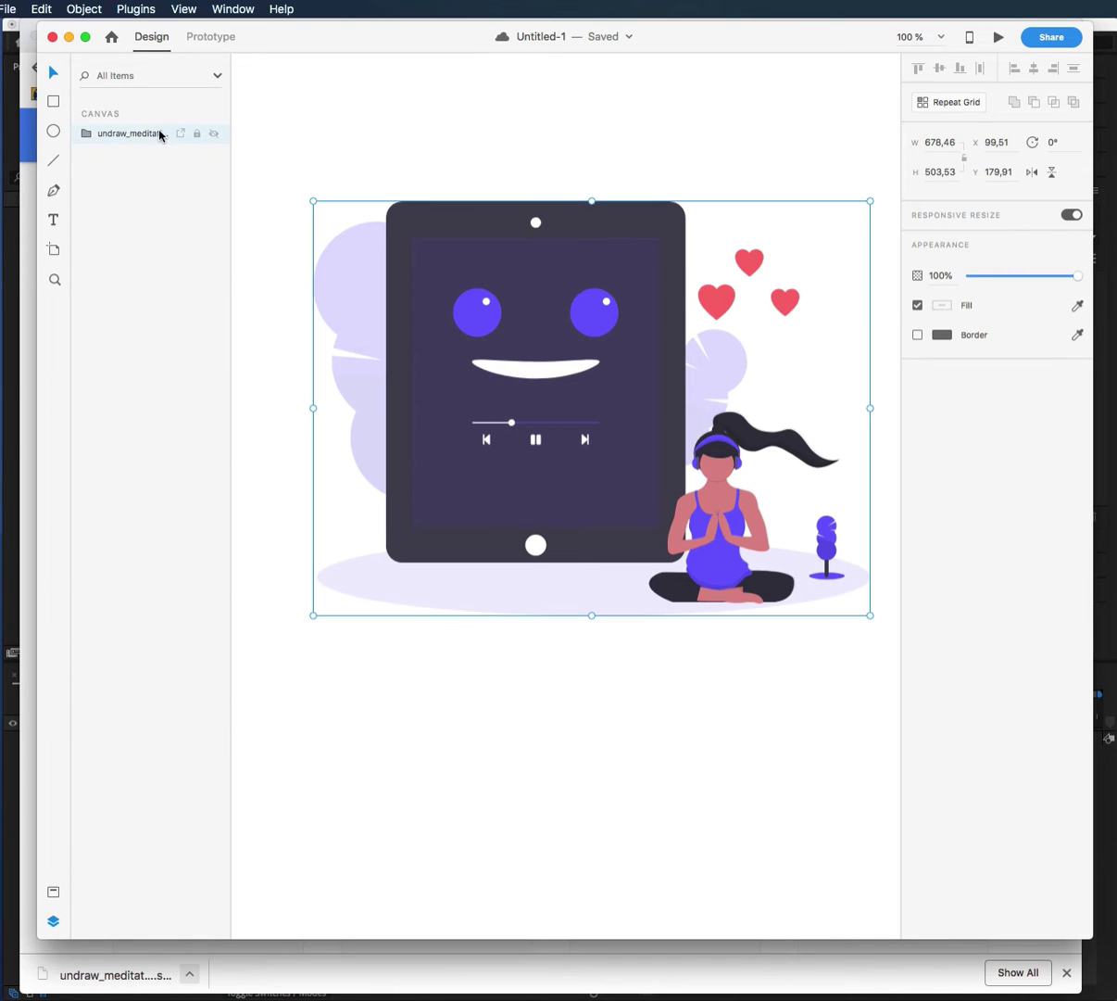
double_click(158, 134)
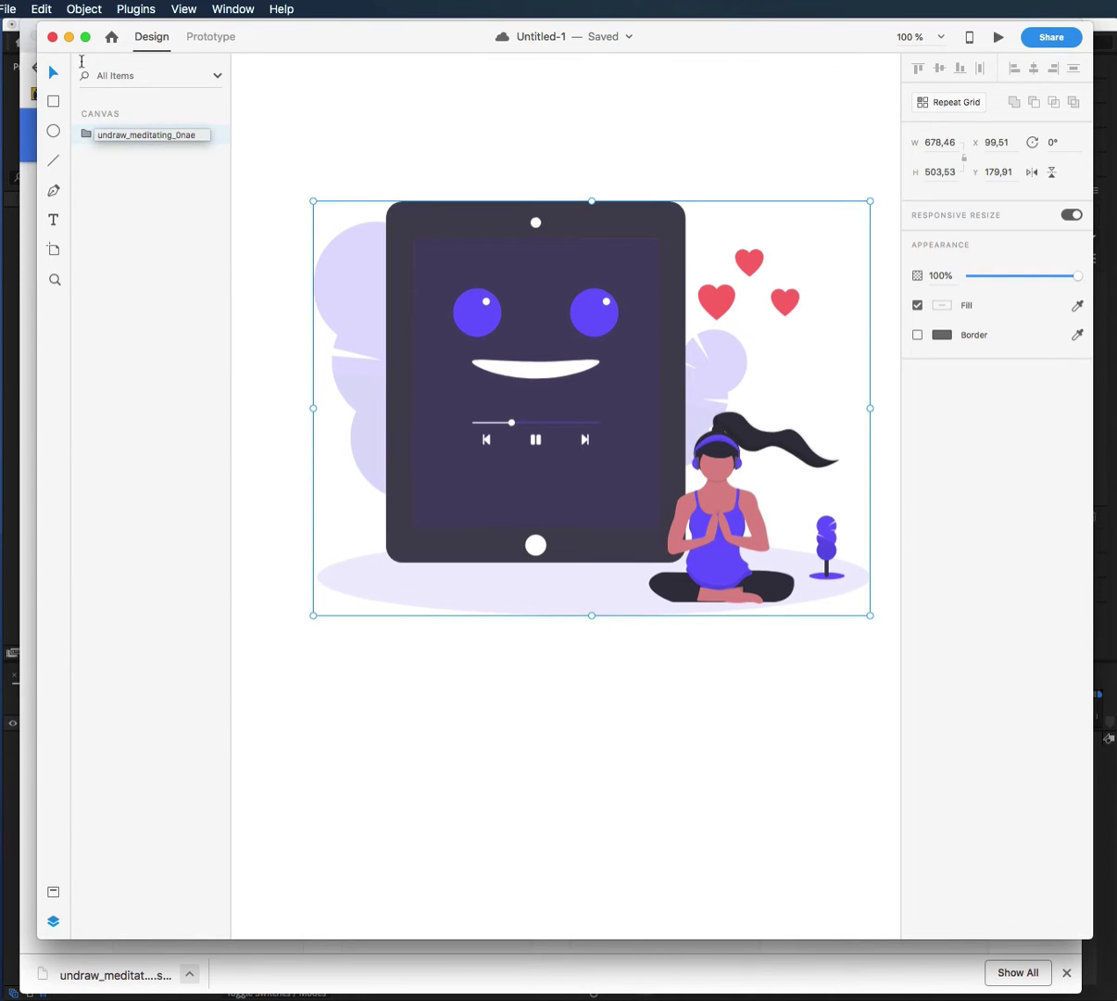
Export the artwork via File > Export > After Effects, then minimize XD and the browser
left_click(14, 10)
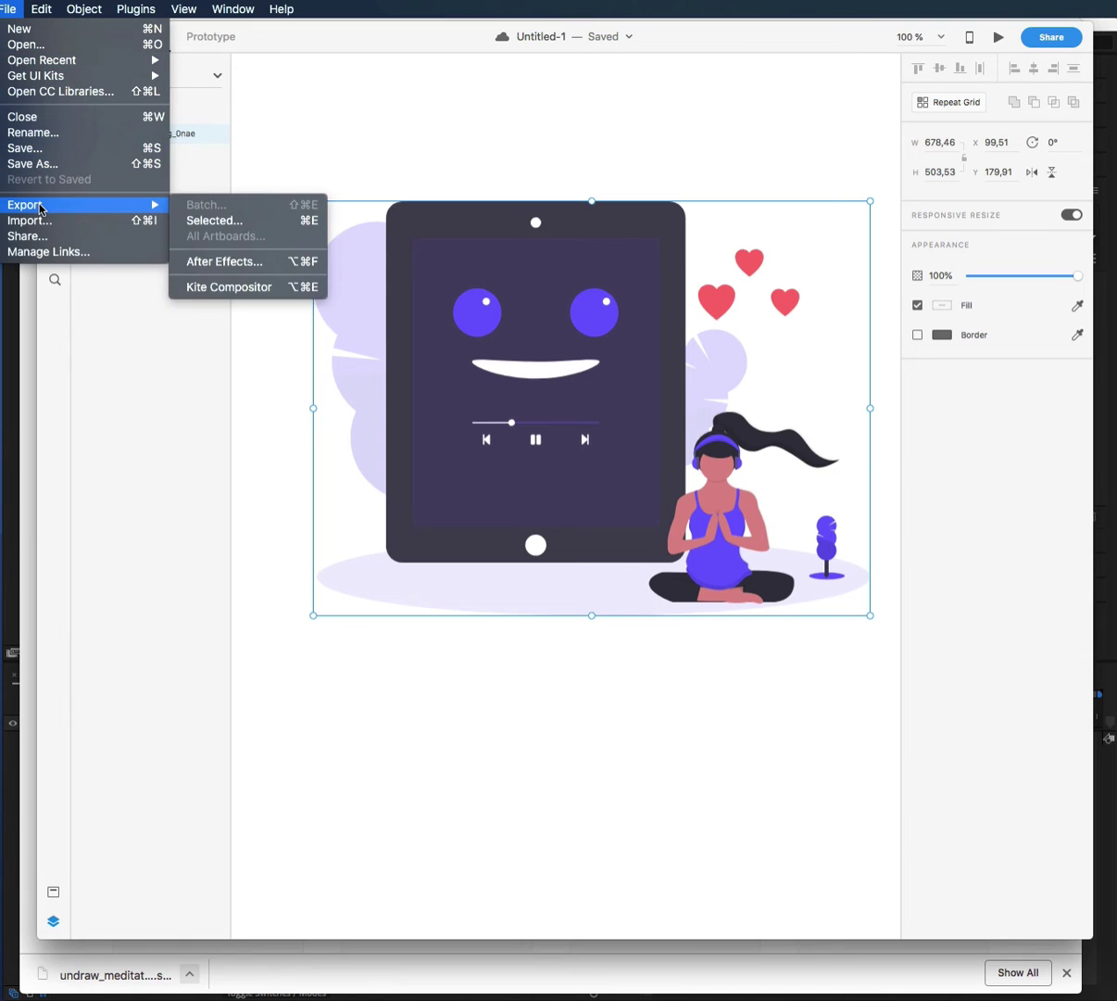
left_click(252, 265)
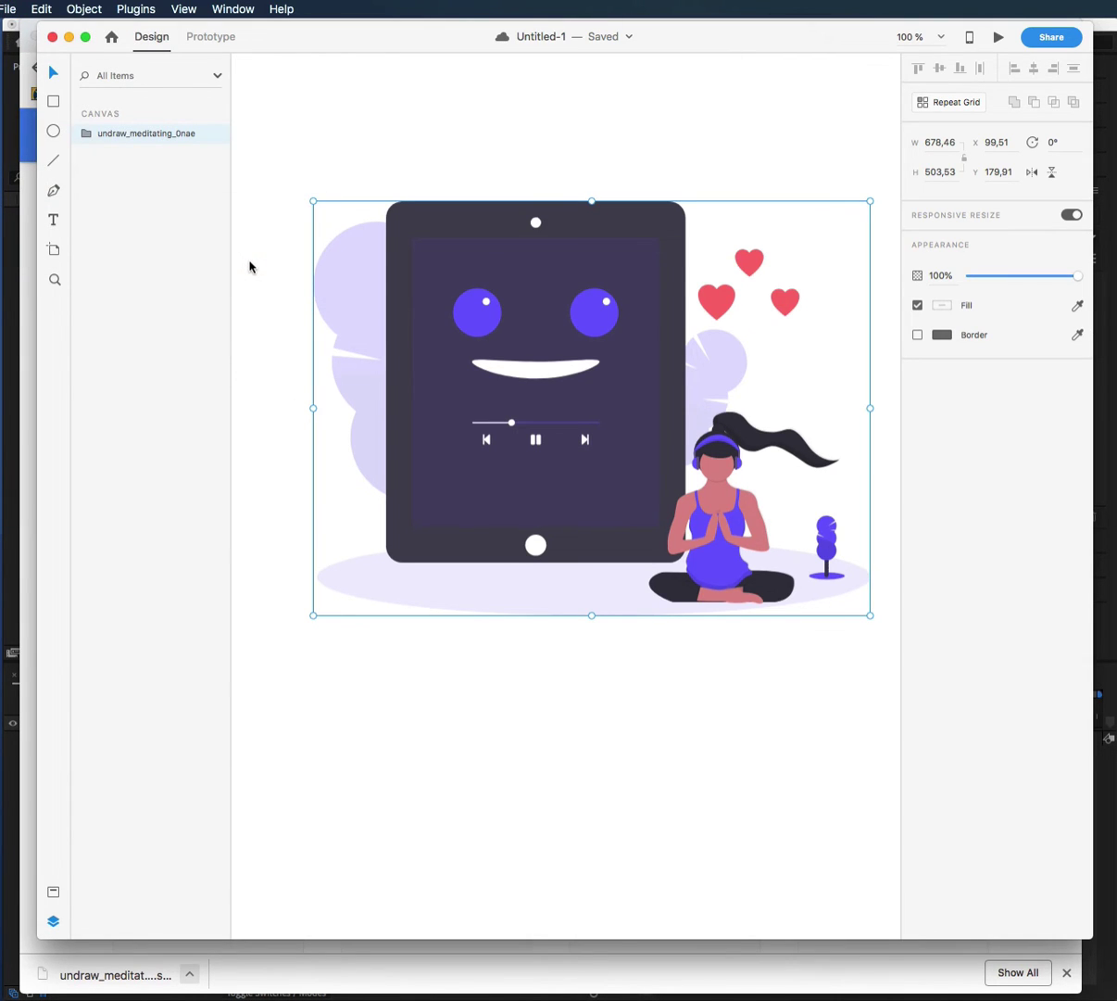
left_click(70, 38)
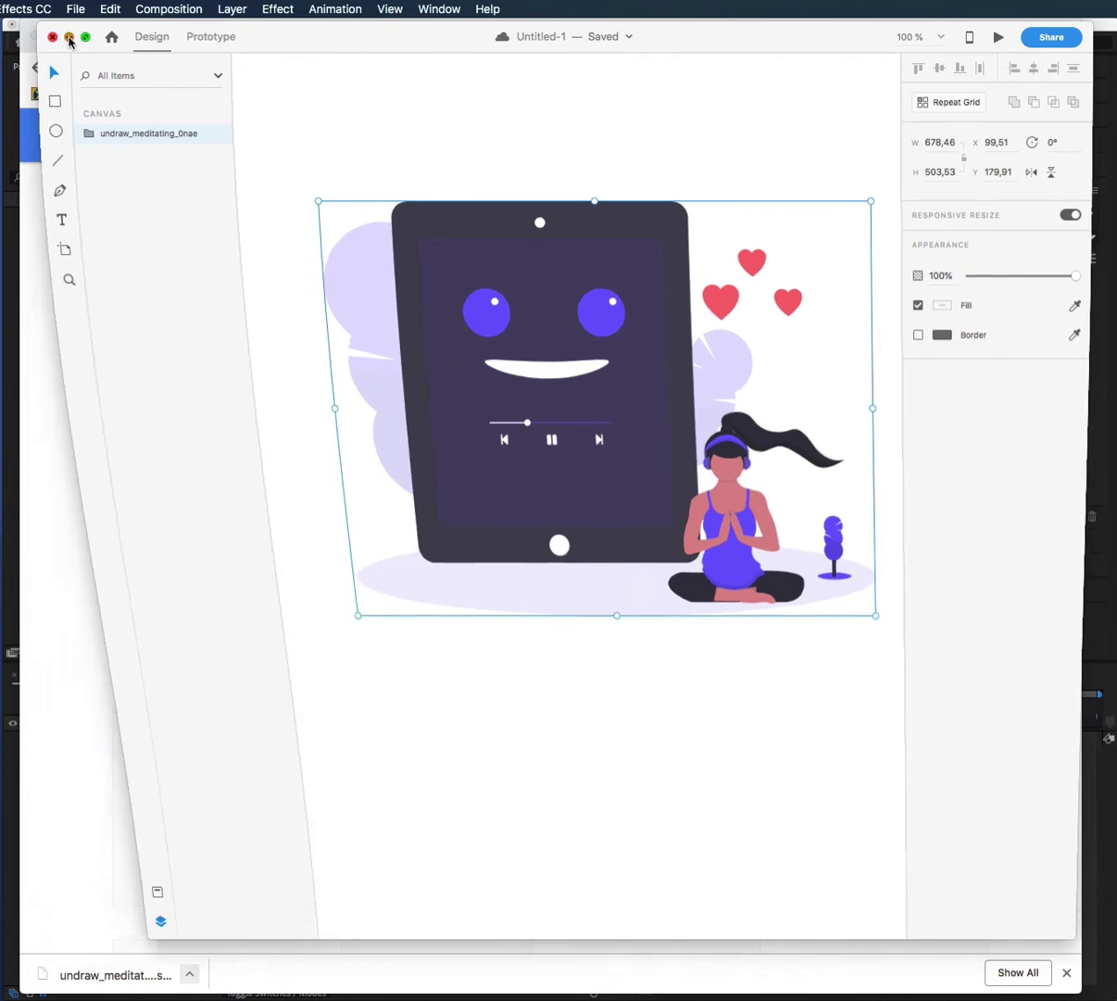
left_click(48, 39)
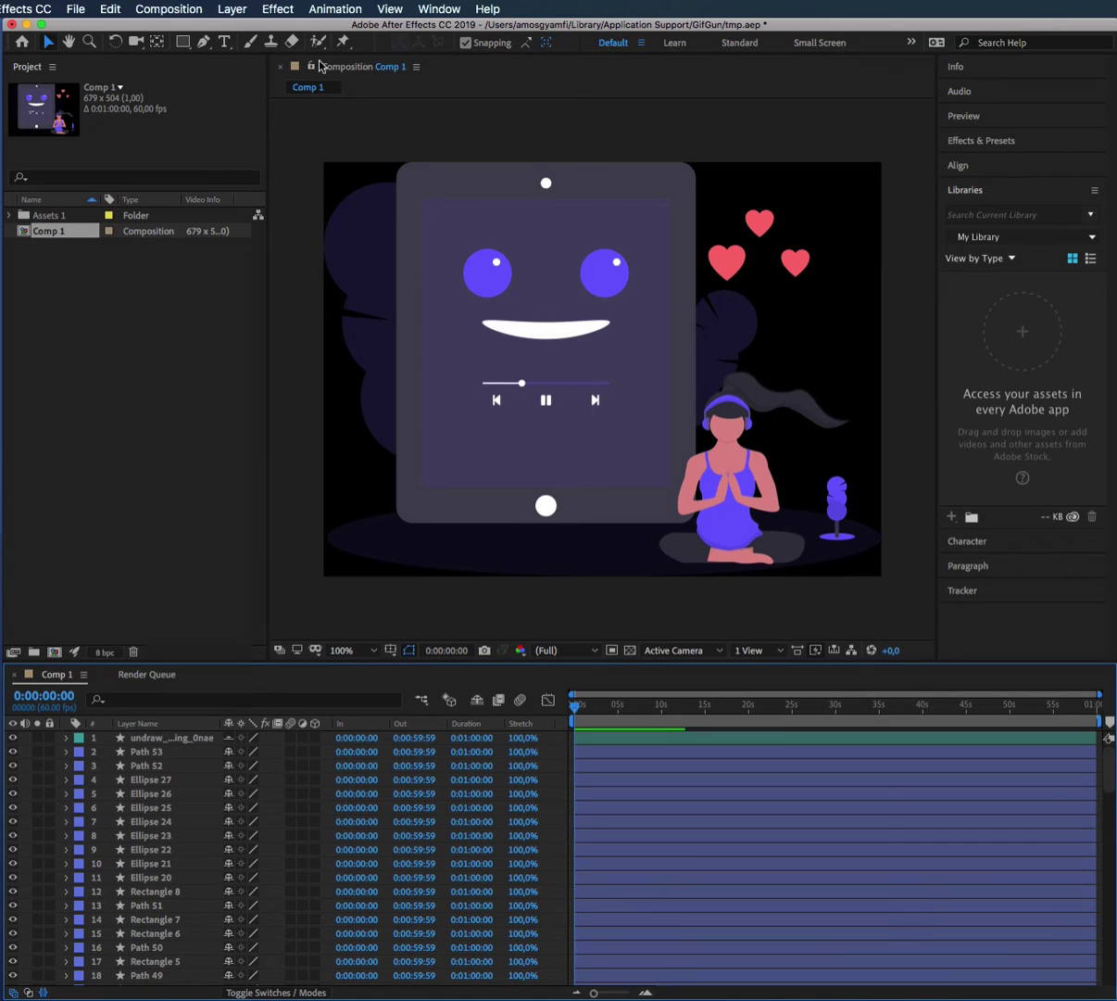
Open Comp 1's Composition Settings and set the background colour to white (ffffff)
left_click(184, 10)
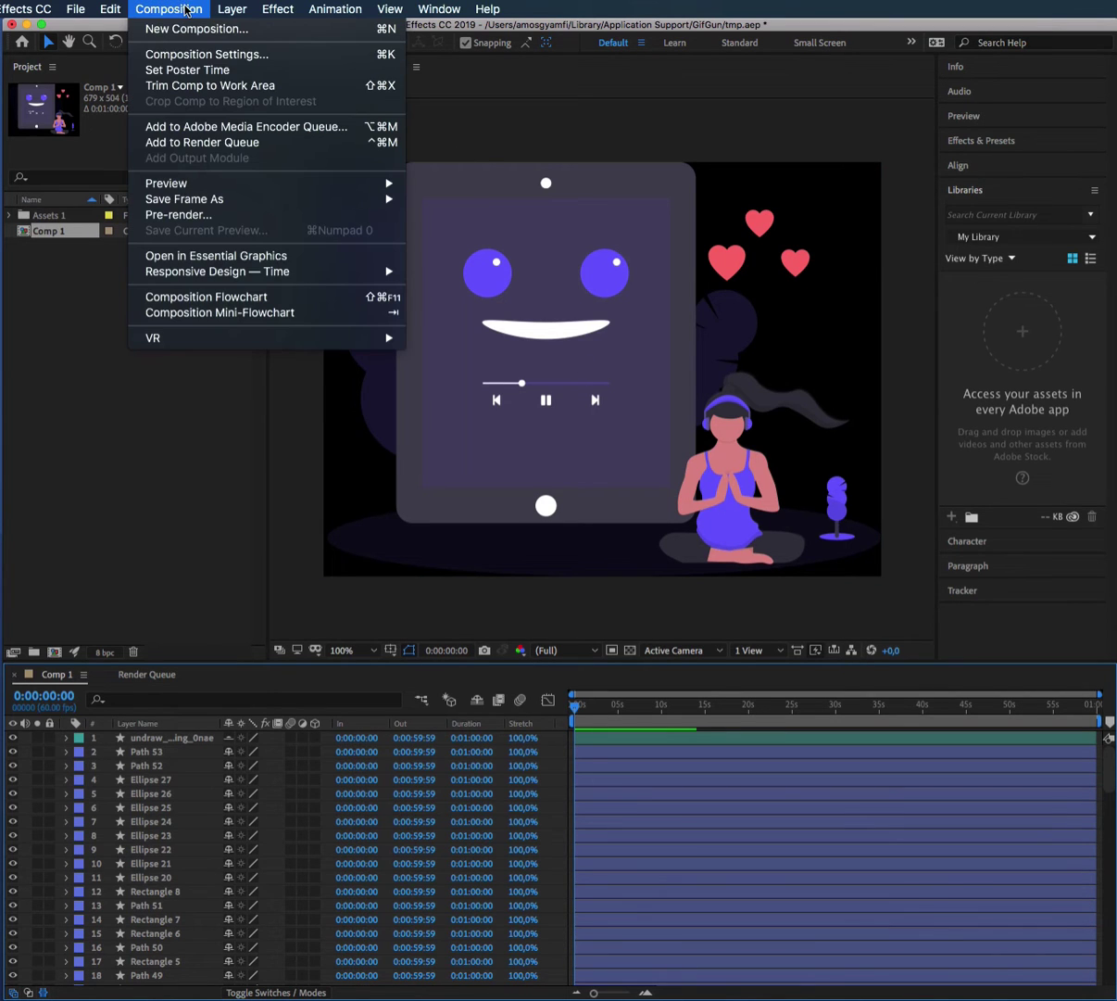
left_click(200, 55)
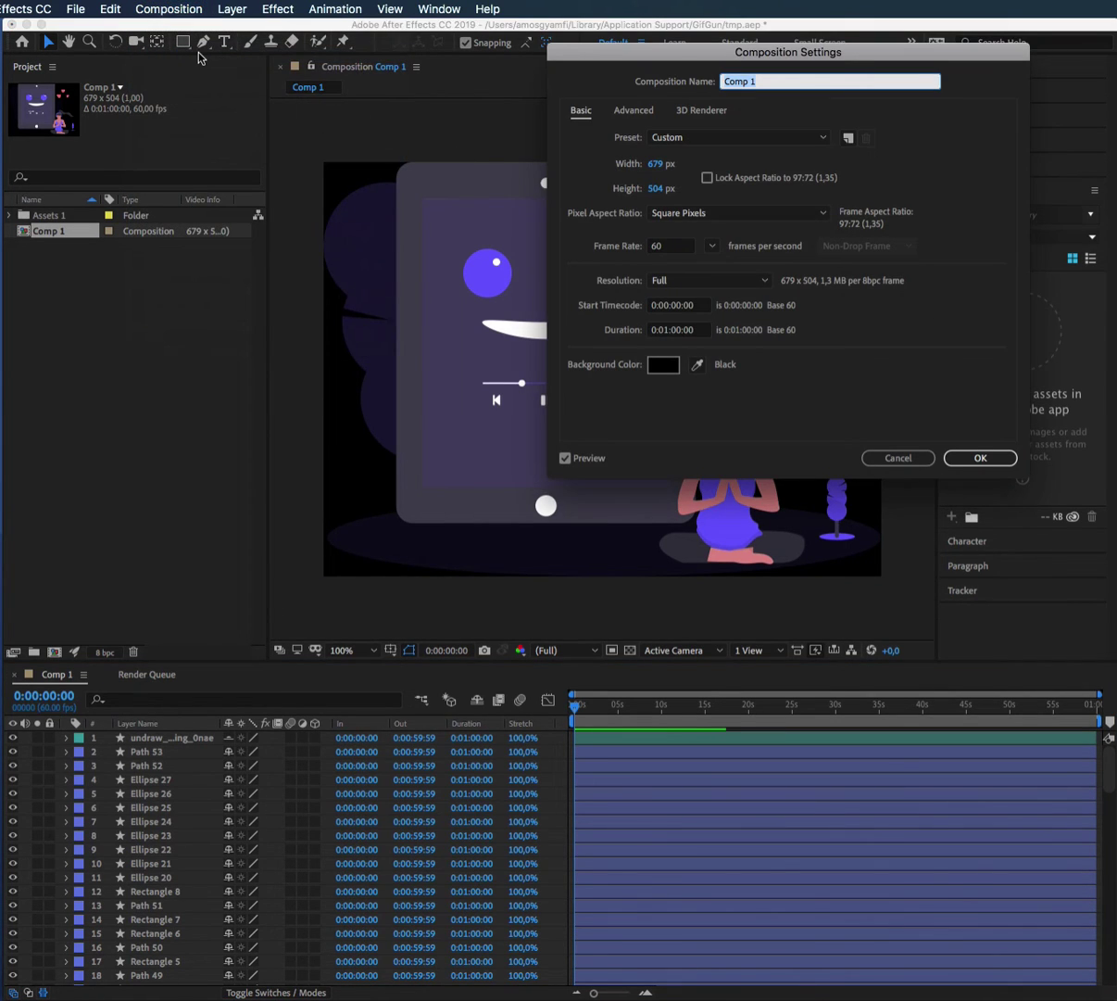
left_click_drag(575, 47, 264, 46)
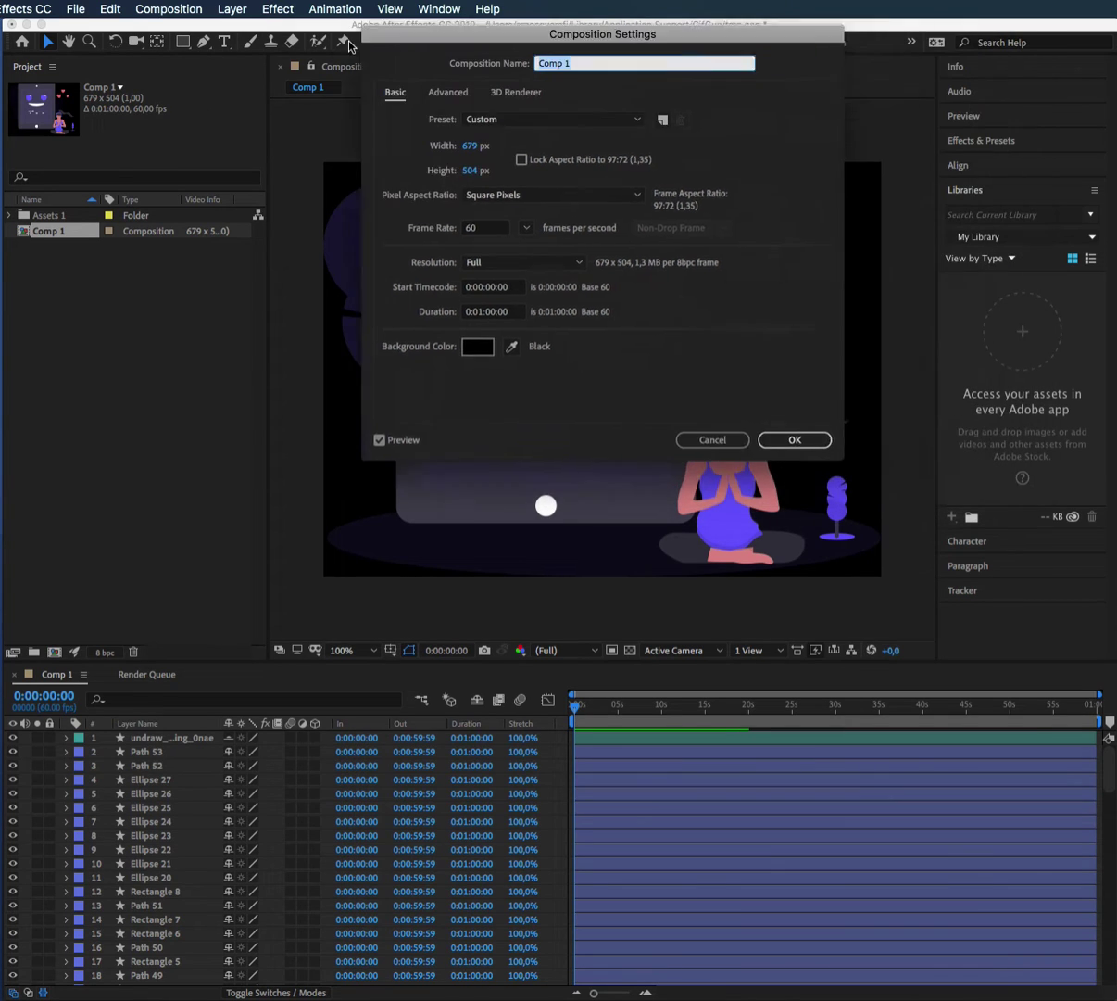
left_click(351, 365)
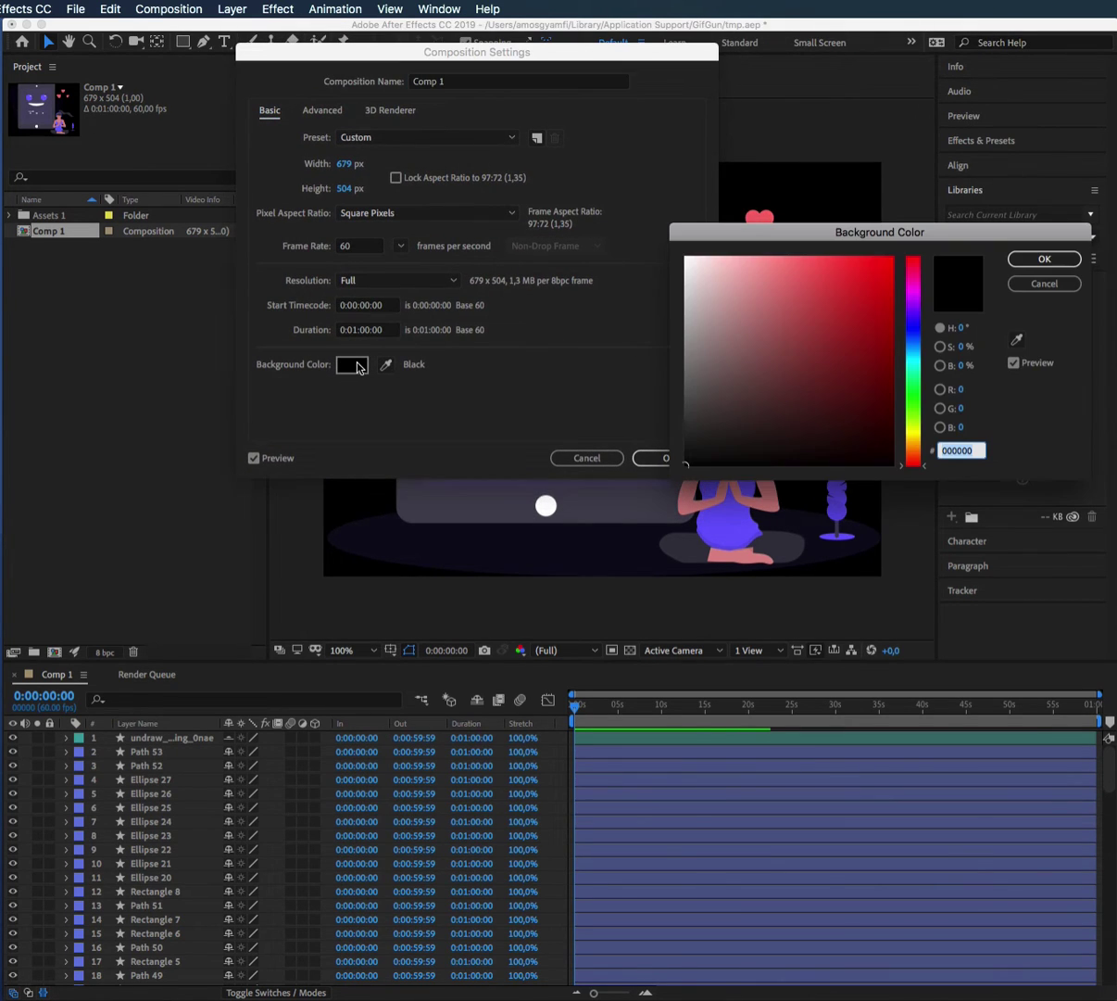
type("ffffff")
key("Return")
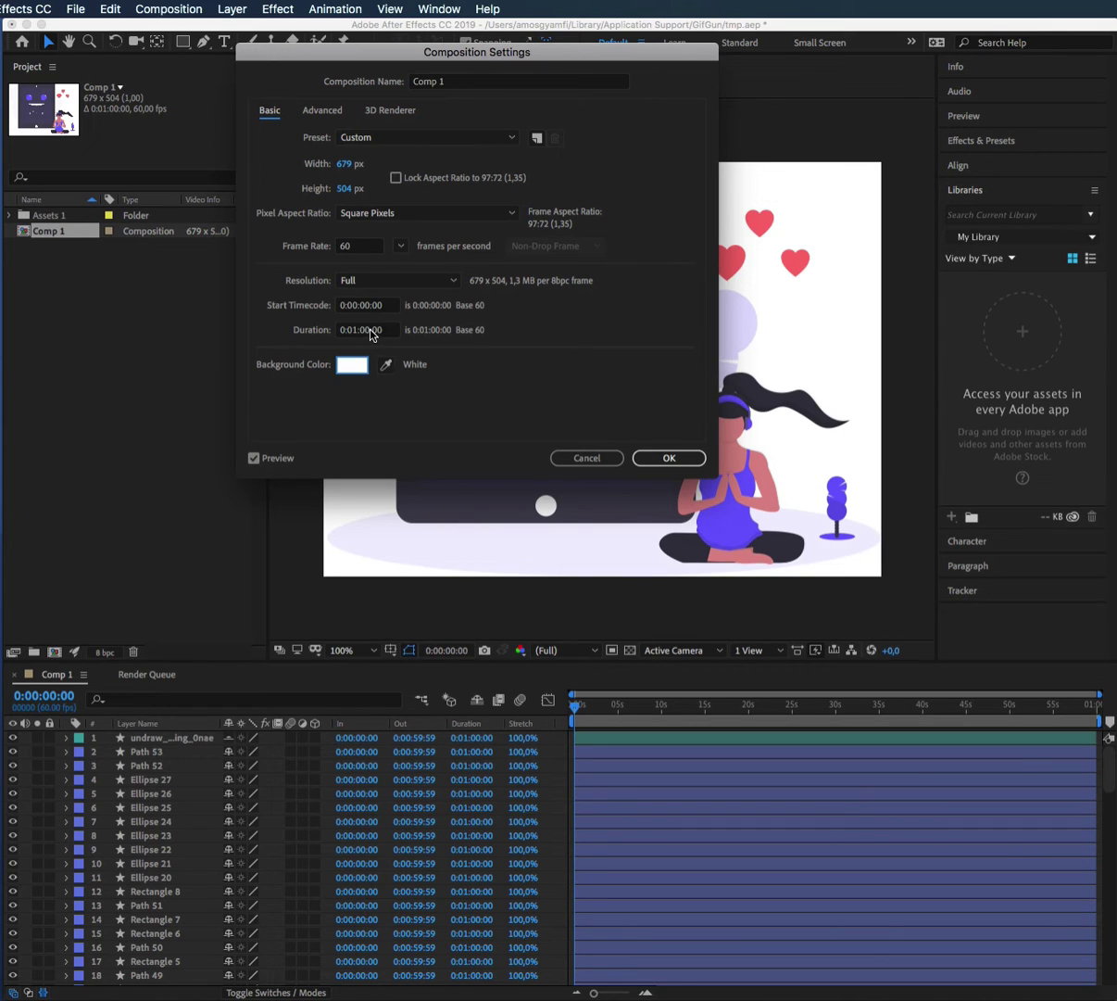
Change the composition duration from one minute to 0:00:10:00
left_click(368, 332)
key("BackSpace")
type("1")
key("BackSpace")
type("10:")
Confirm the 10-second duration and identify the progress-bar layers in the timeline
left_click(660, 460)
scroll(144, 834, "down", 10)
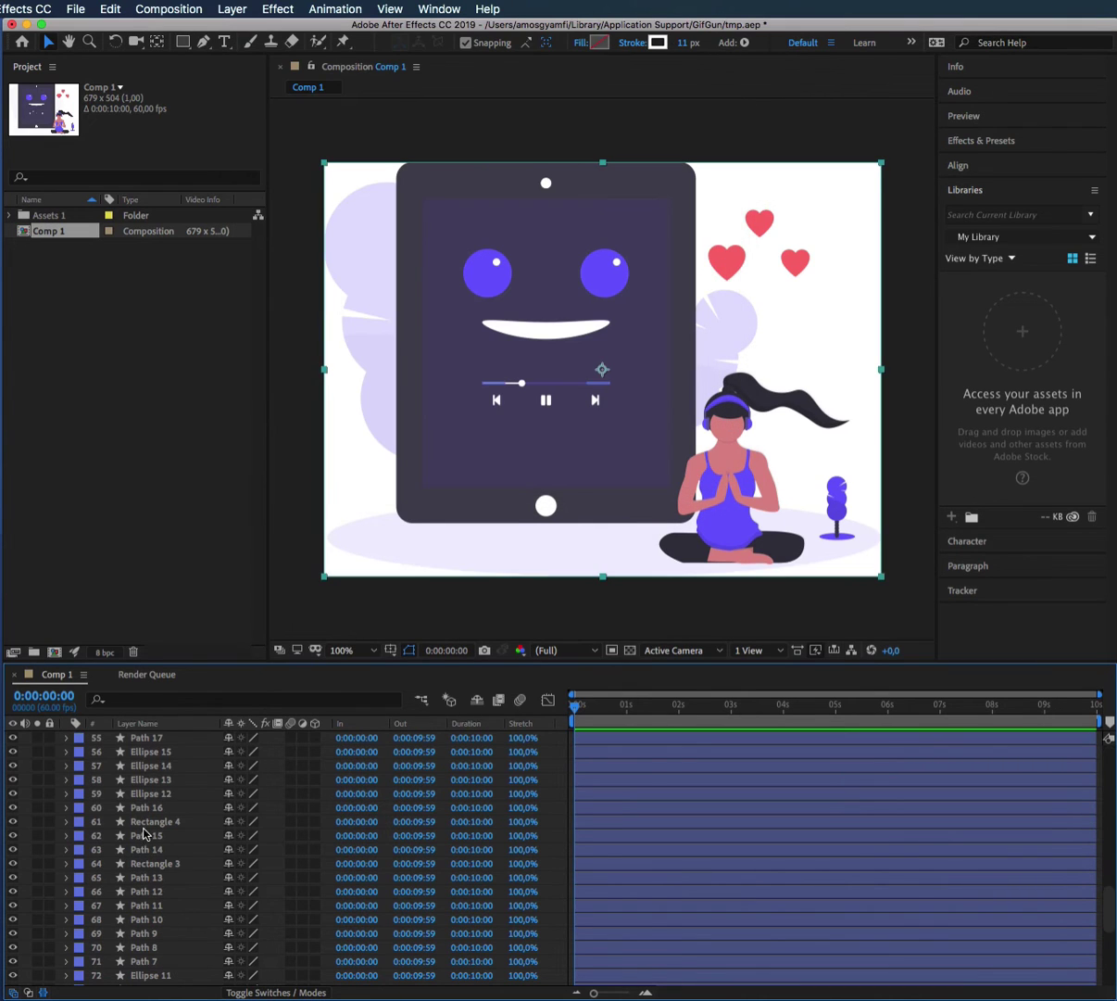
left_click(139, 808)
left_click(141, 849)
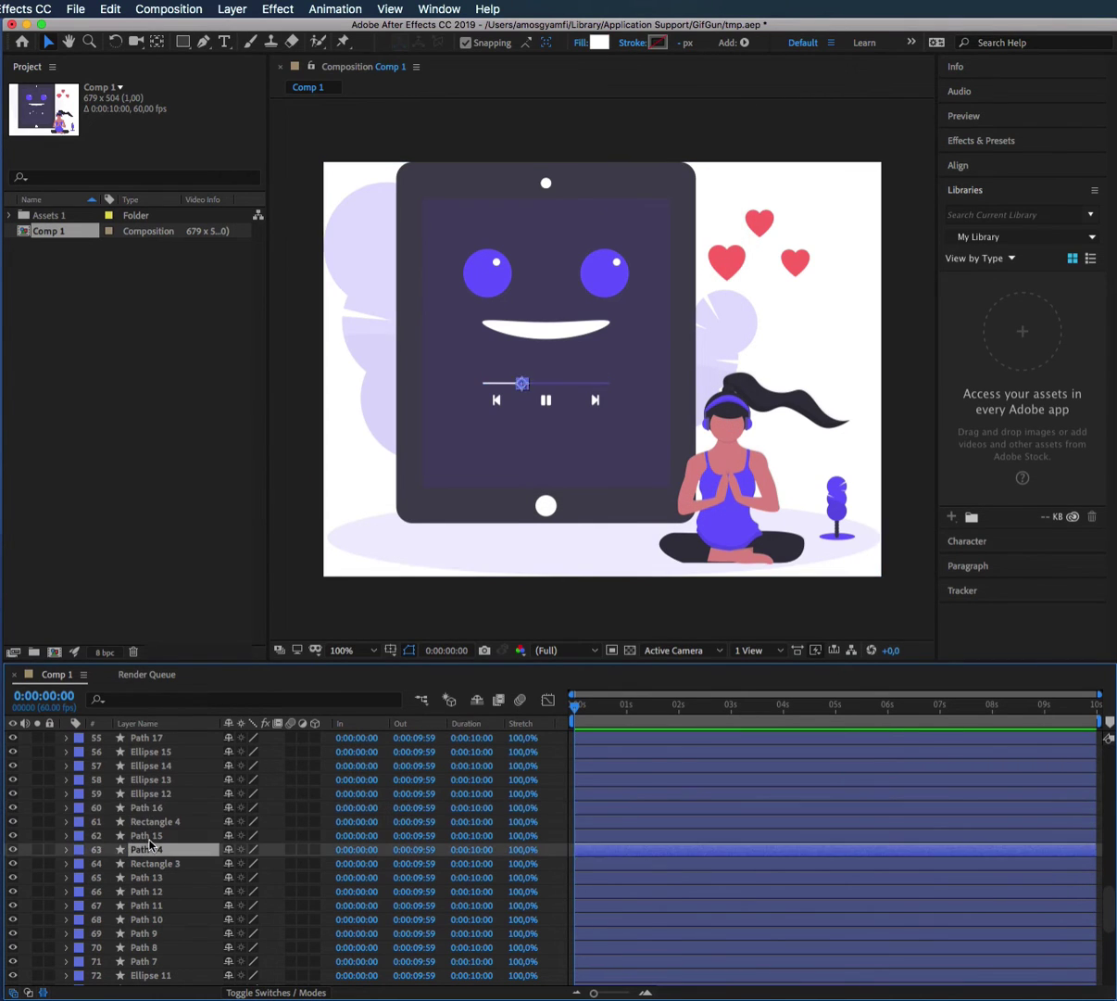
left_click(150, 781)
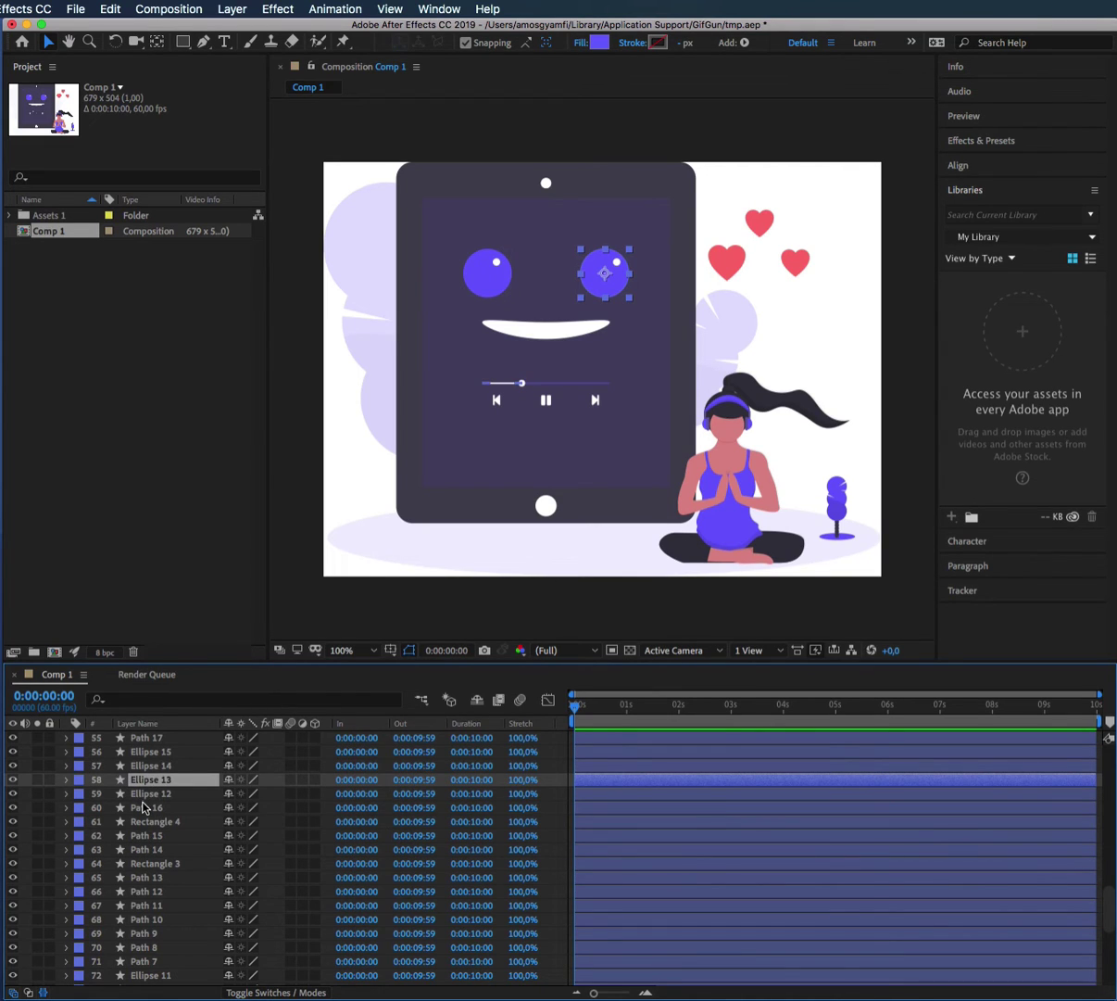
Delete the Path 16, Rectangle 4 and Path 15 layers
left_click(144, 808)
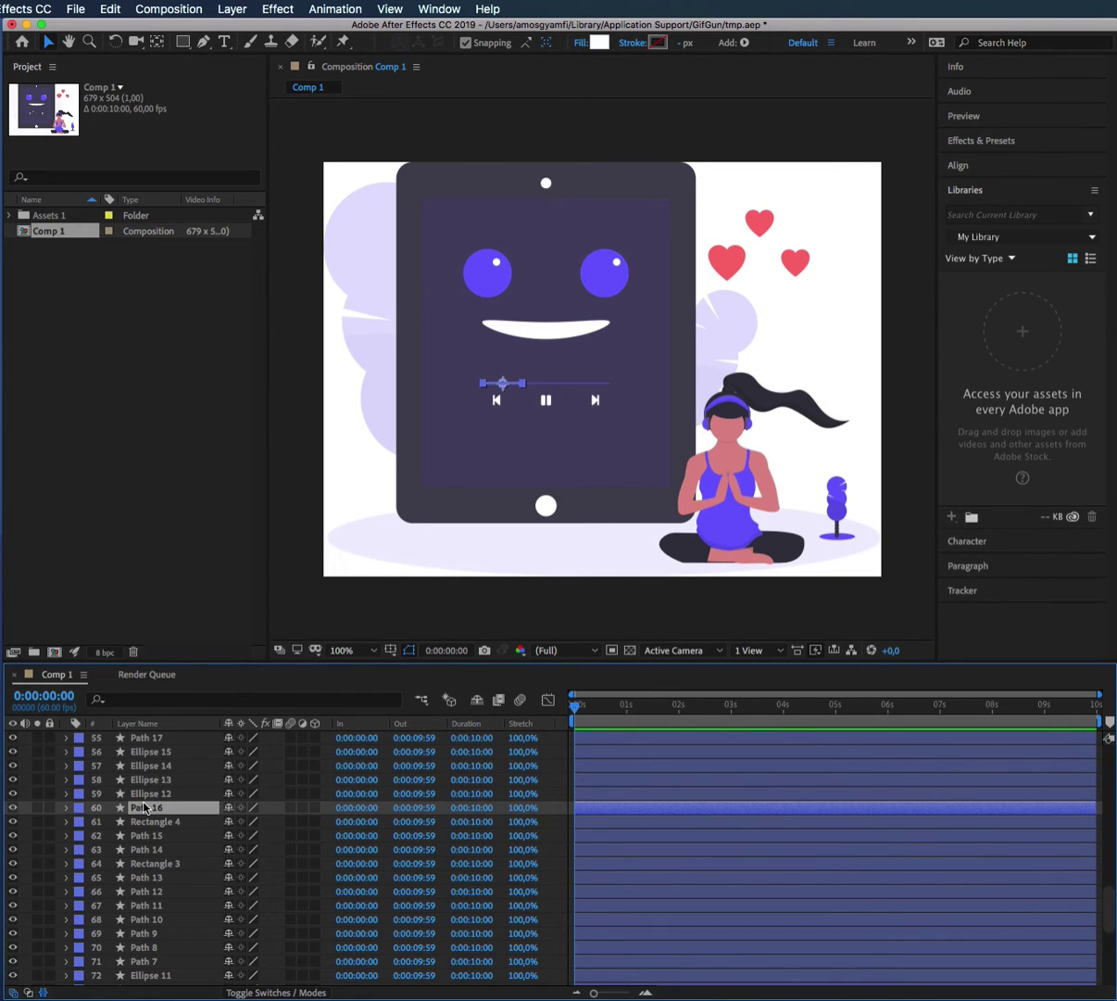
key("Delete")
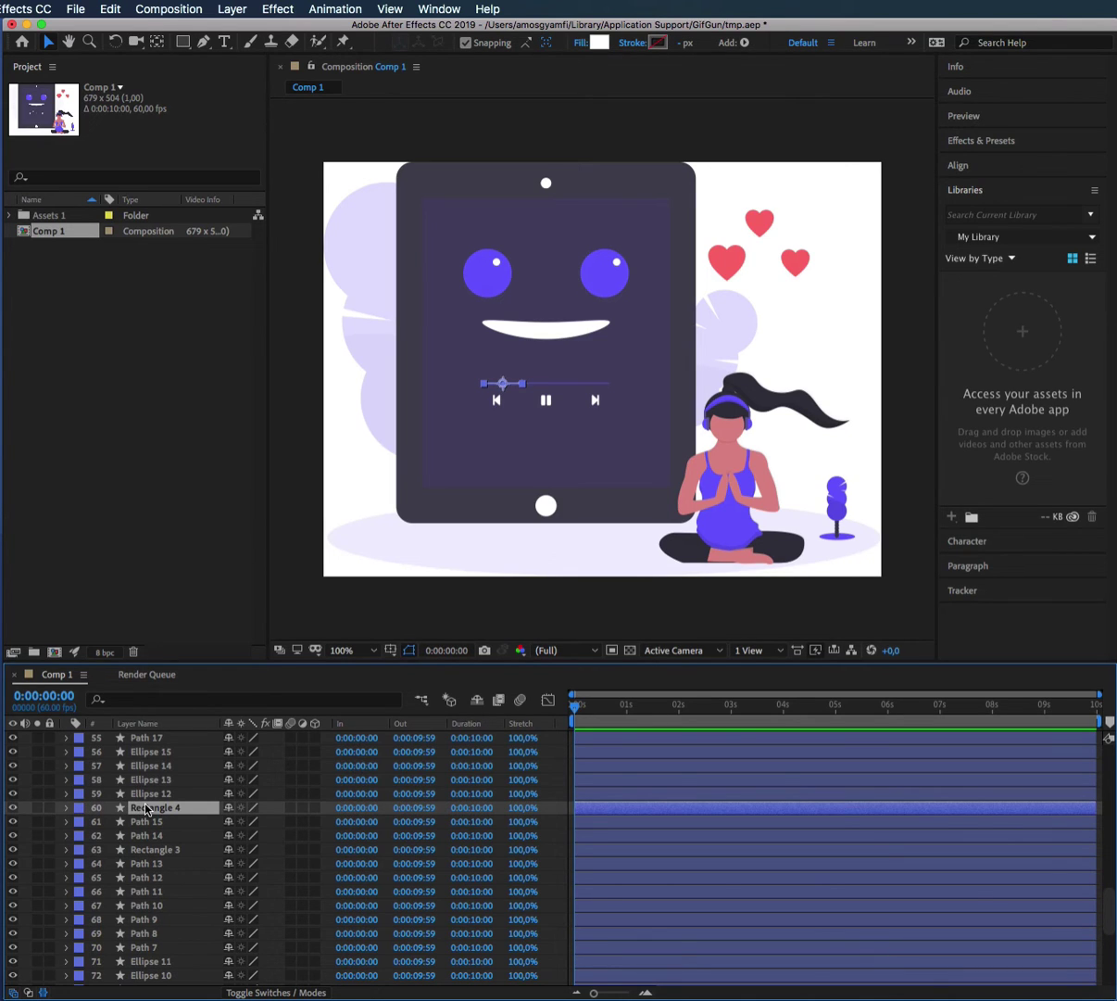
key("Delete")
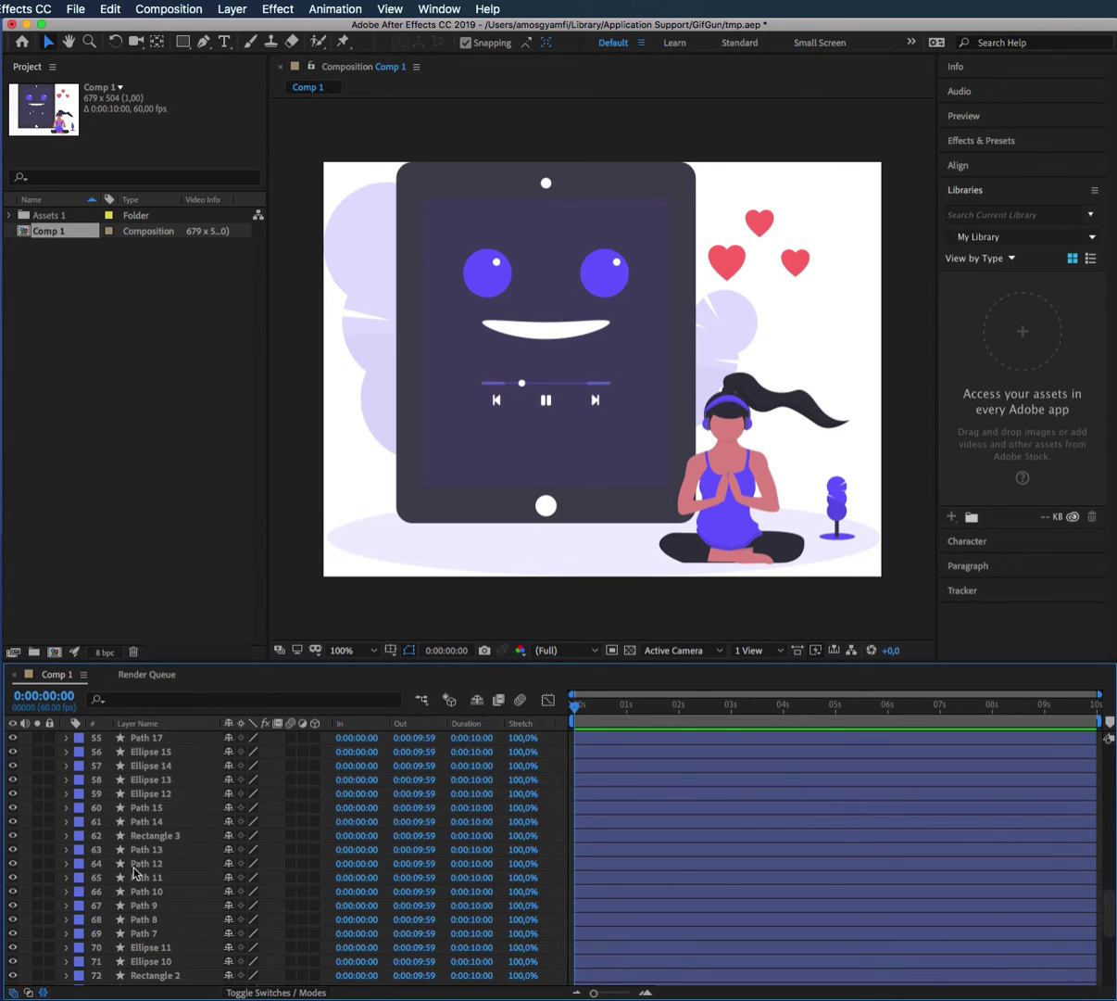
left_click(145, 807)
key("Delete")
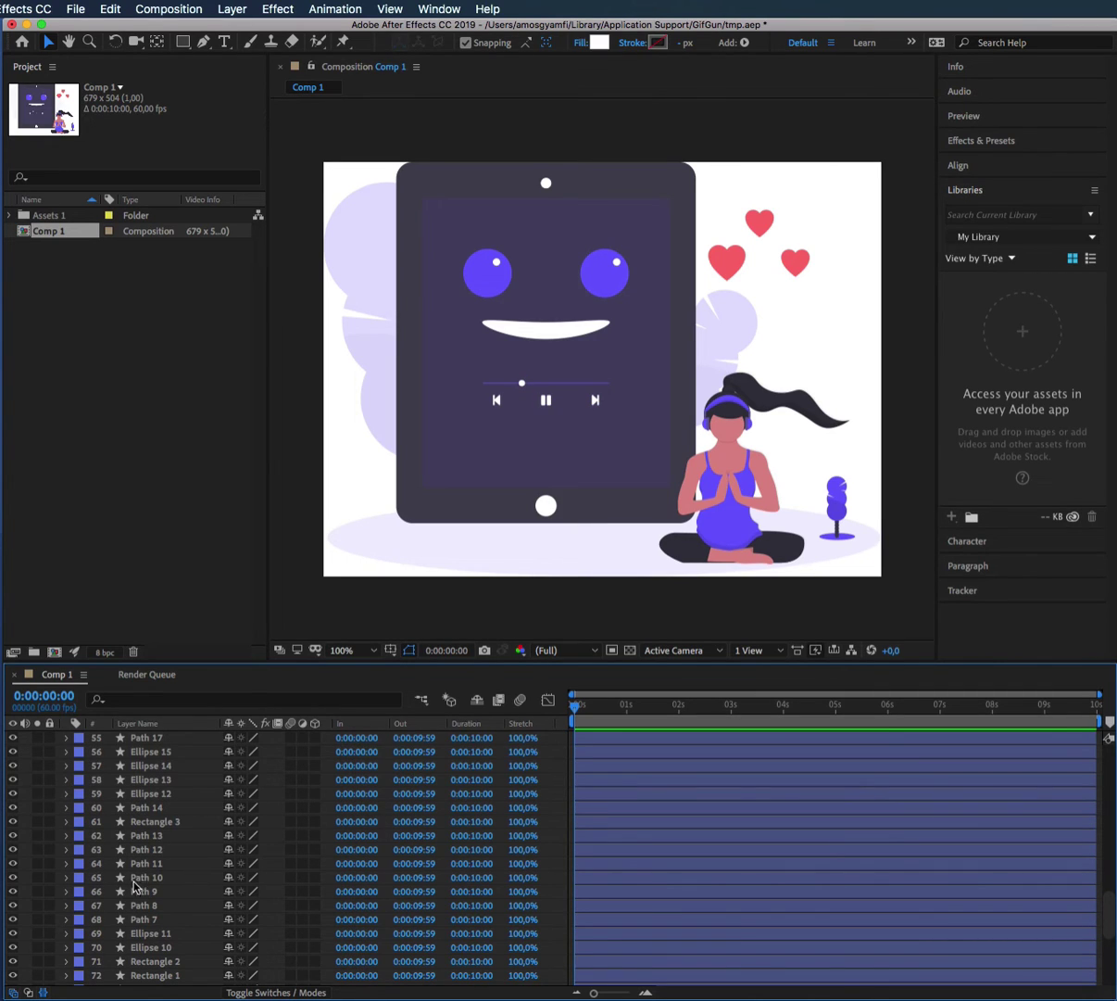
Hide and re-show Path 14 to confirm it is the progress-bar knob
left_click(146, 808)
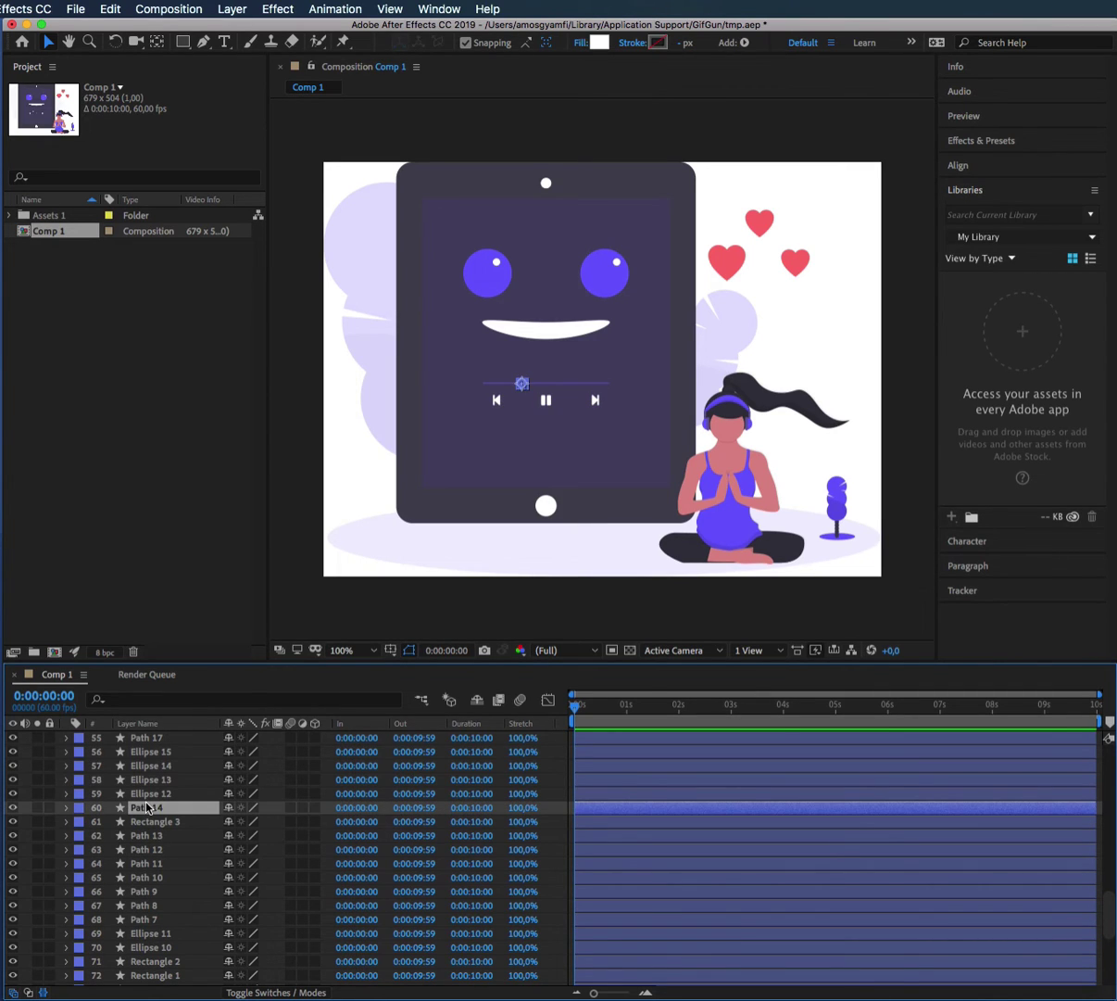
left_click(12, 807)
left_click(404, 560)
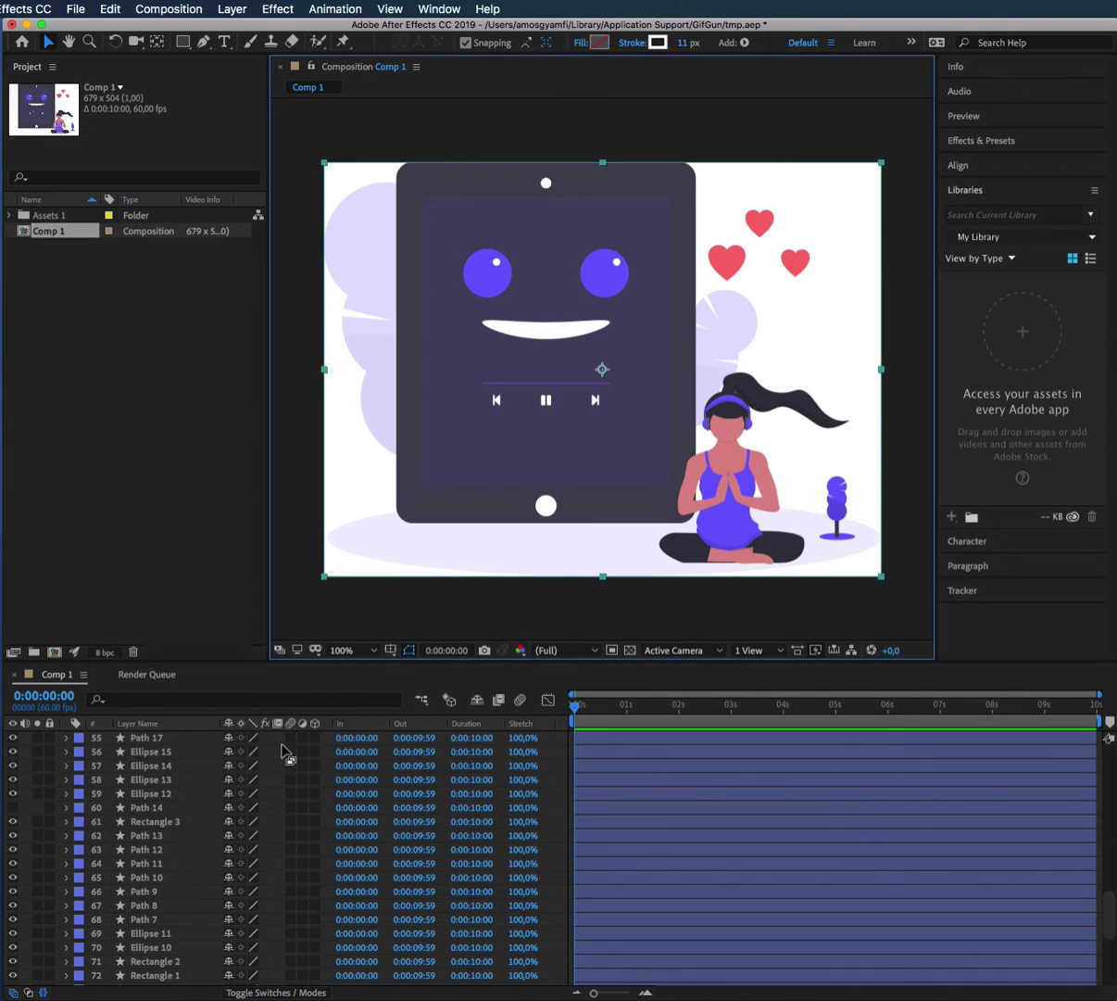
left_click(13, 807)
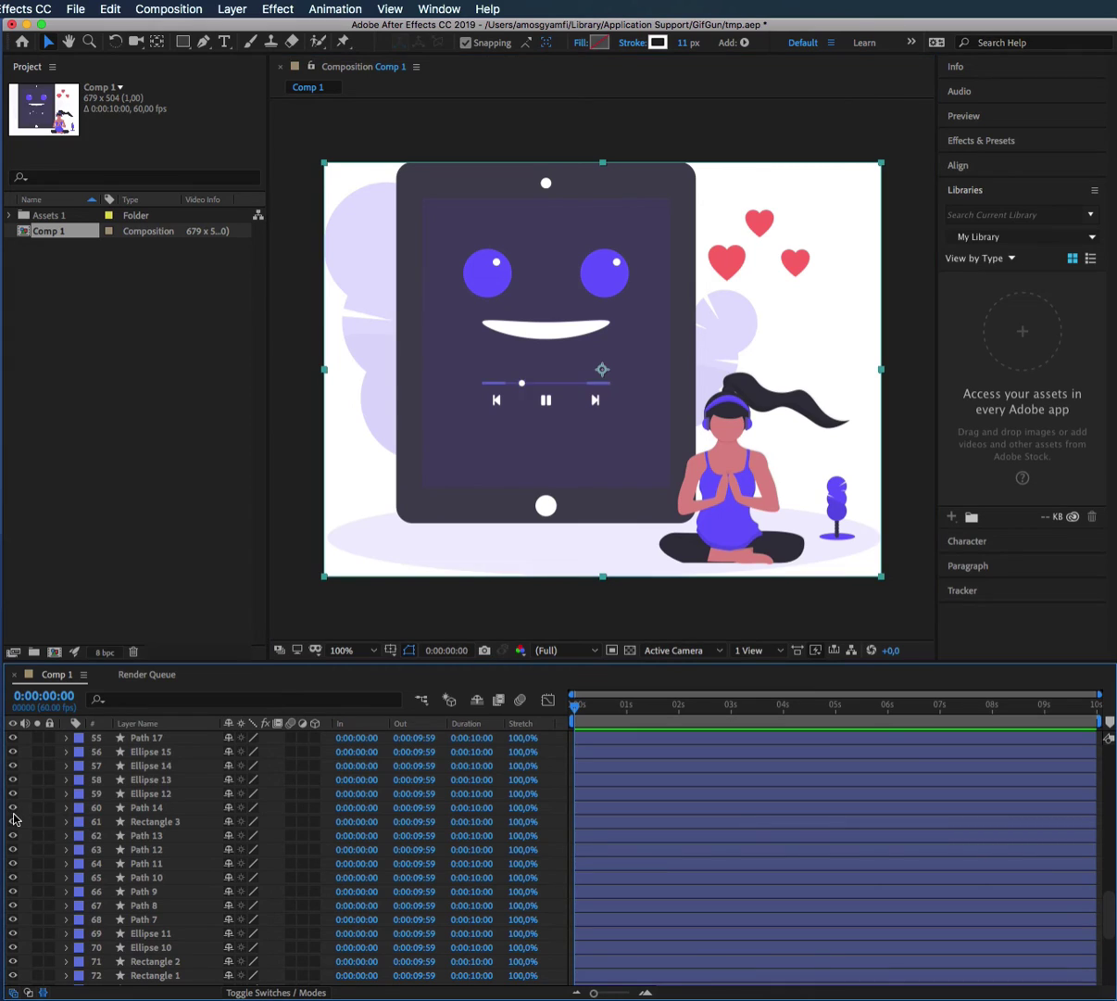
Rename Path 14 to 'nob' and show only its Position property (-97.8, 17.1)
left_click(157, 807)
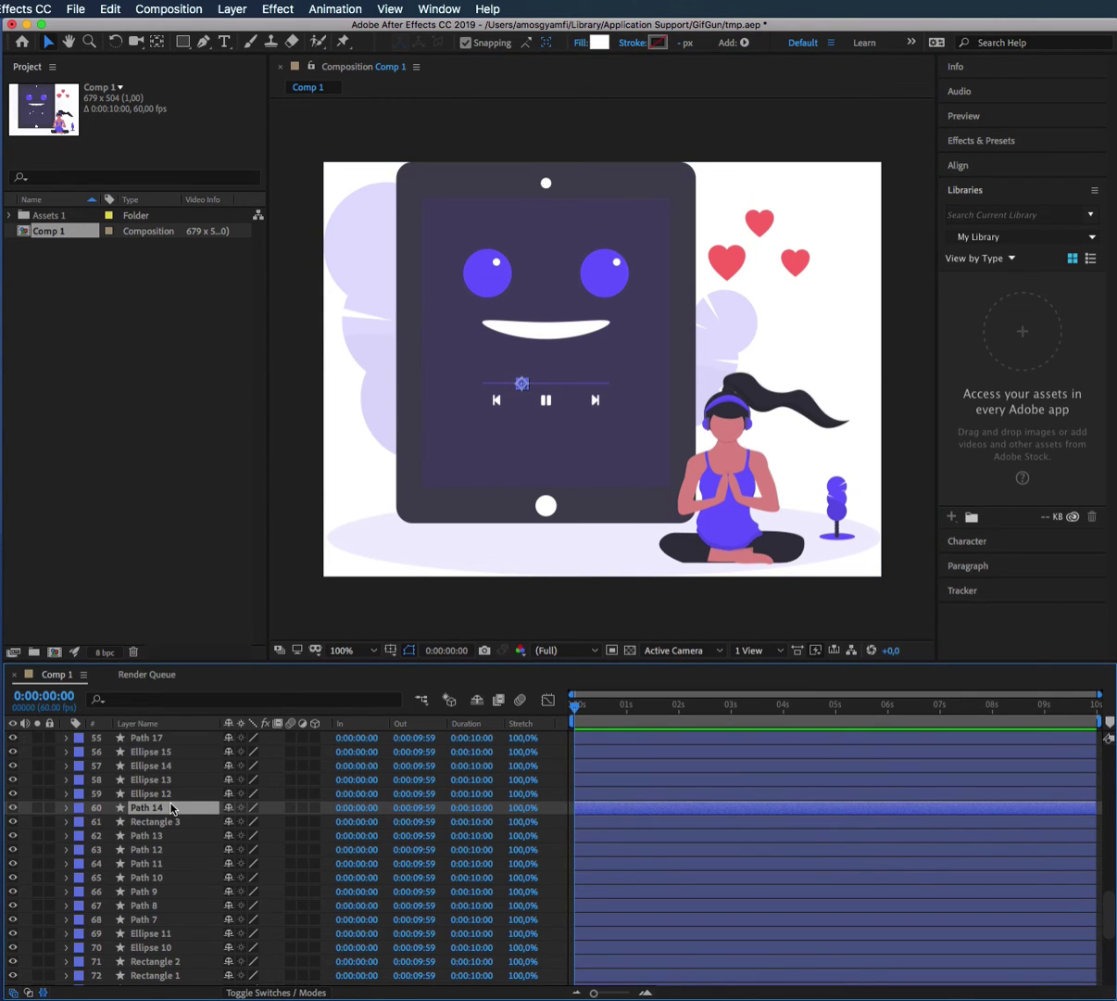
key("Return")
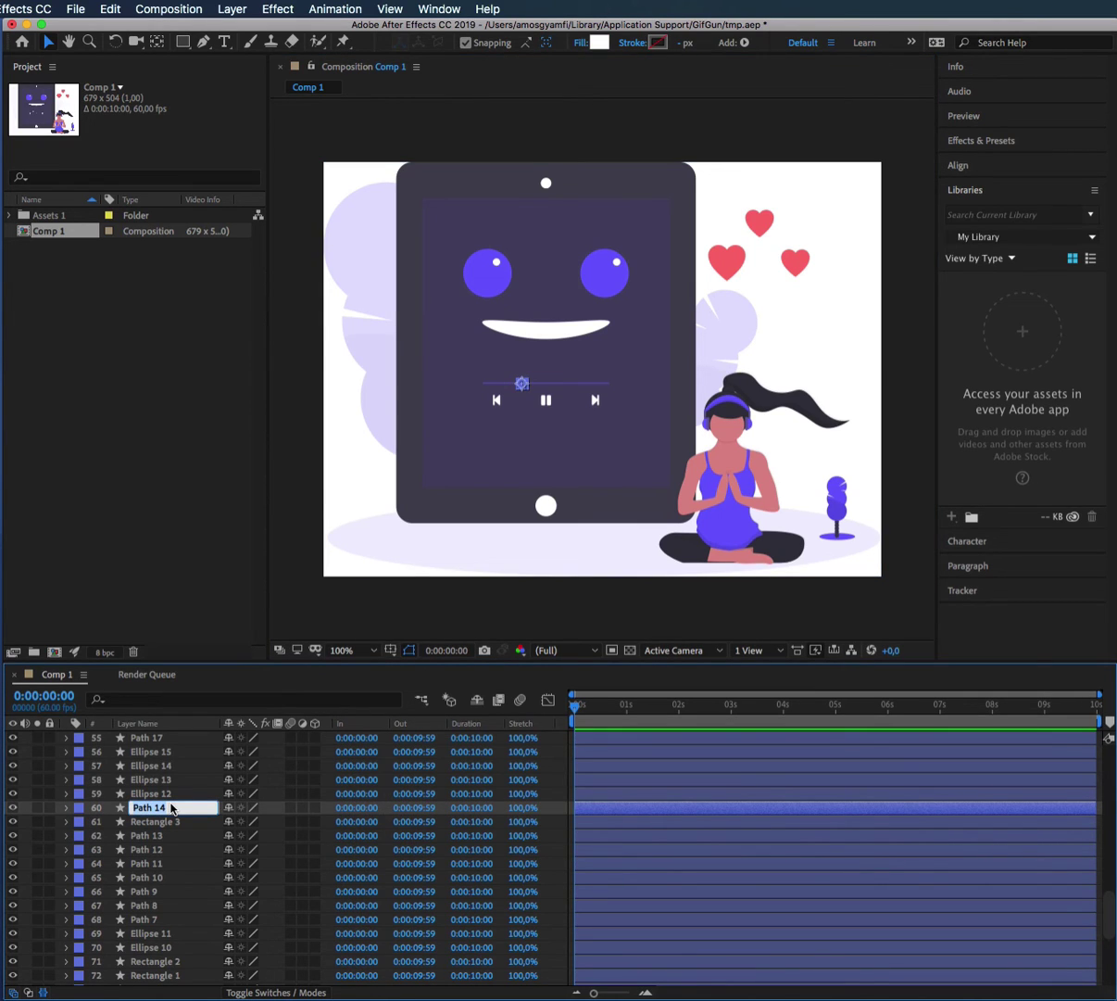
type("nob")
key("Return")
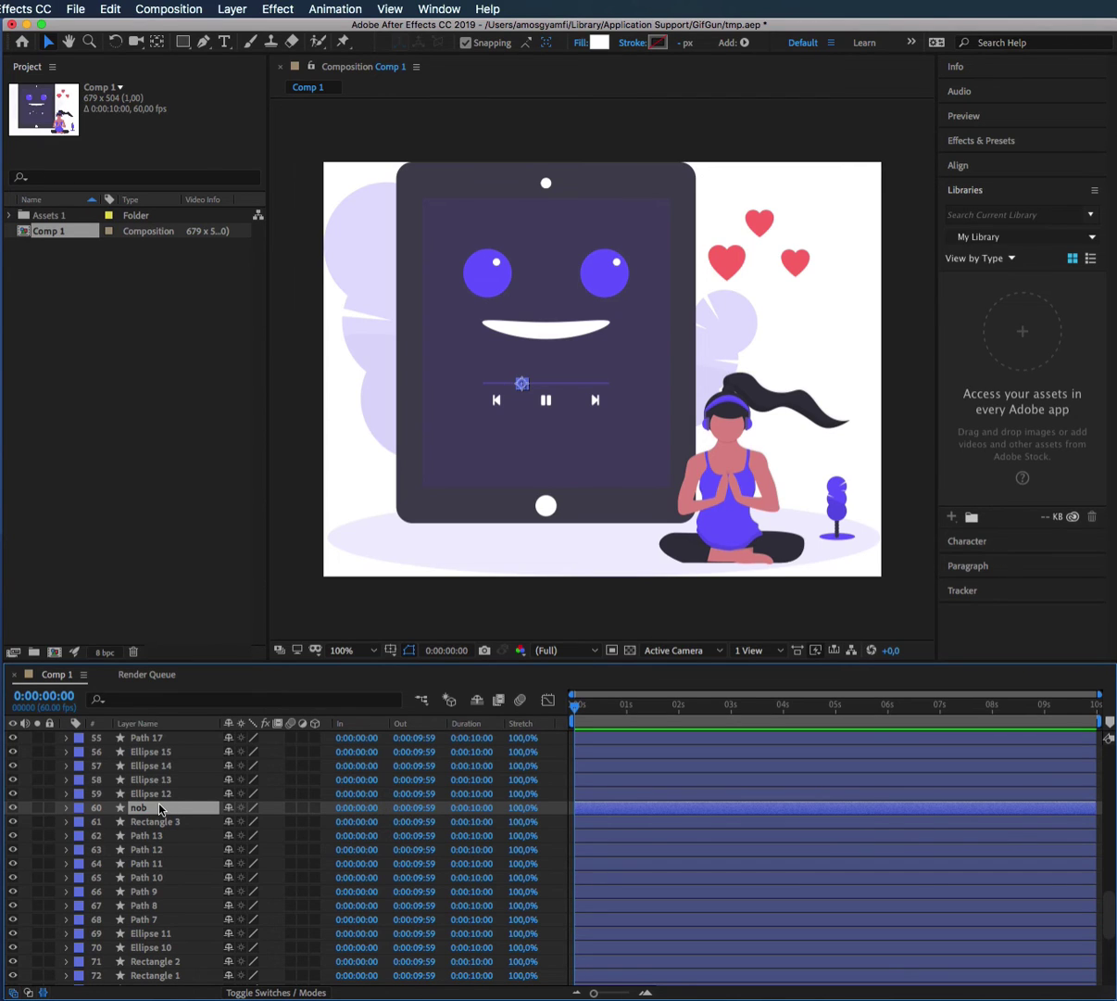
key("p")
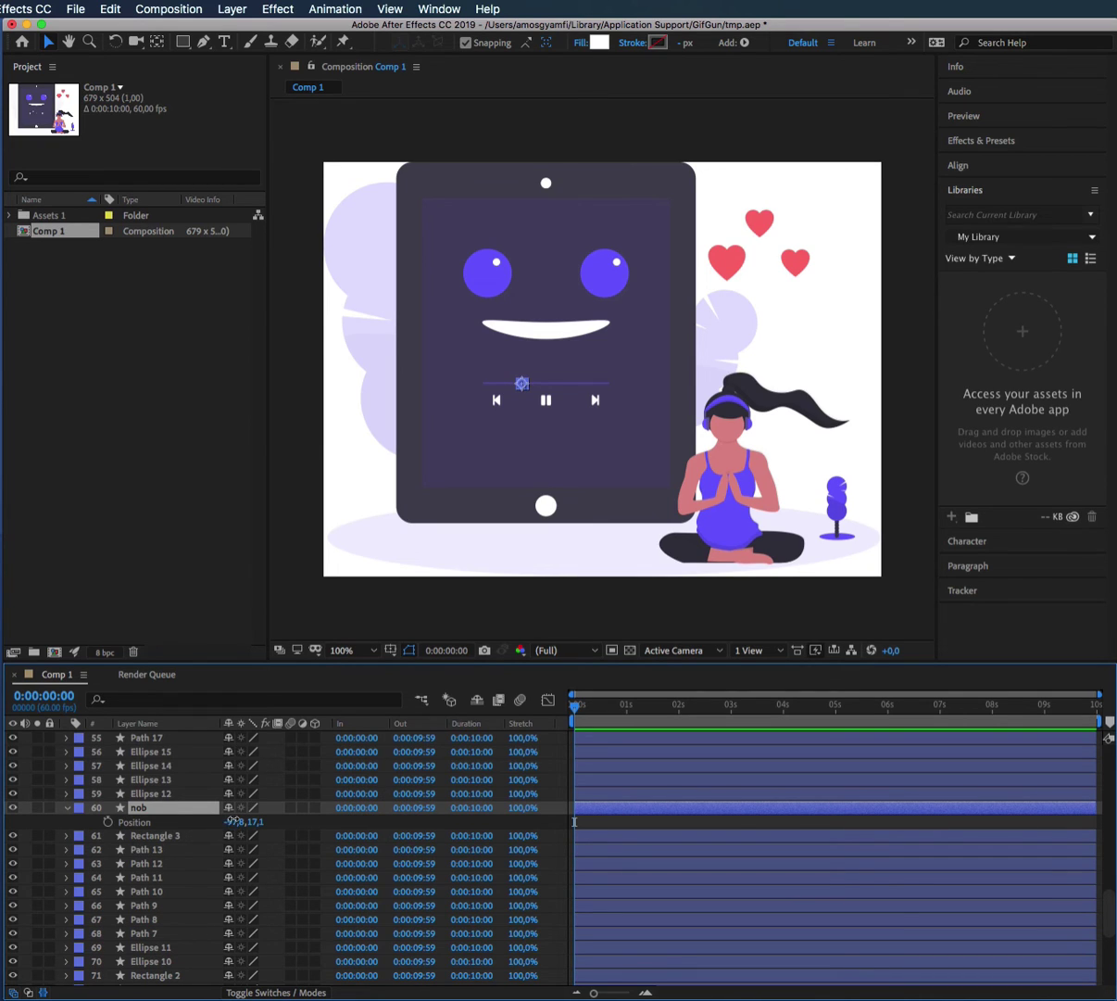
Keyframe nob's Position X from -142.8 at 0 s to 17.2 at about 8 s
left_click_drag(231, 821, 196, 818)
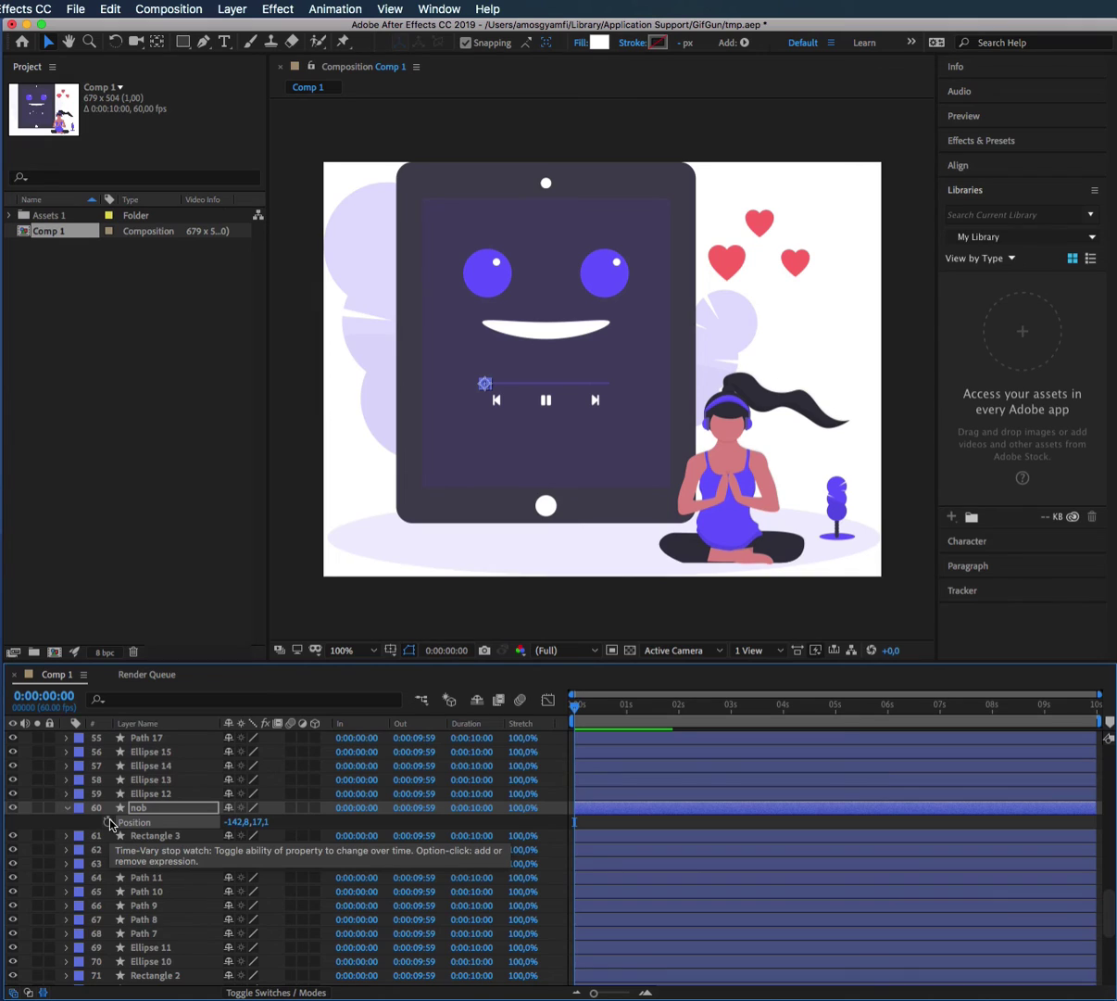
left_click(107, 822)
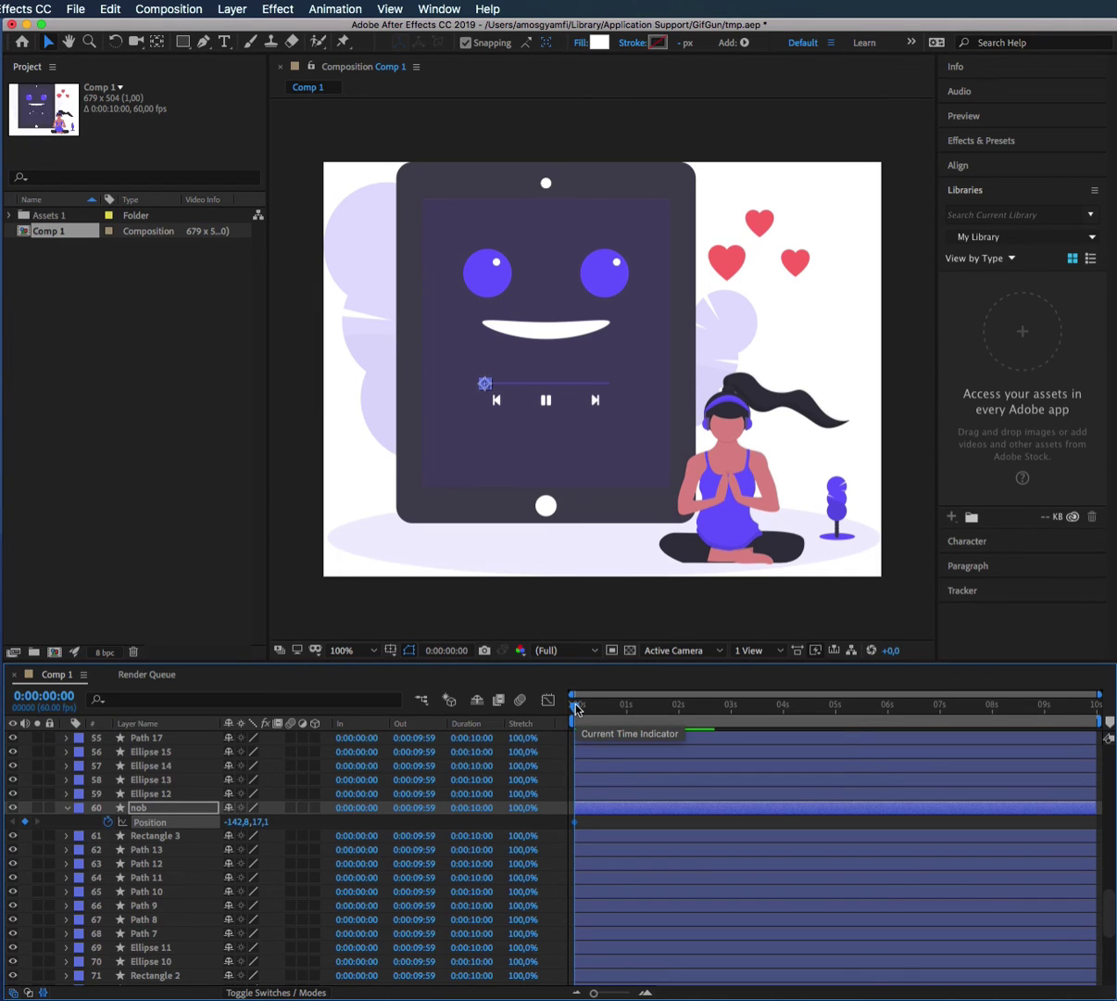
left_click_drag(576, 710, 998, 729)
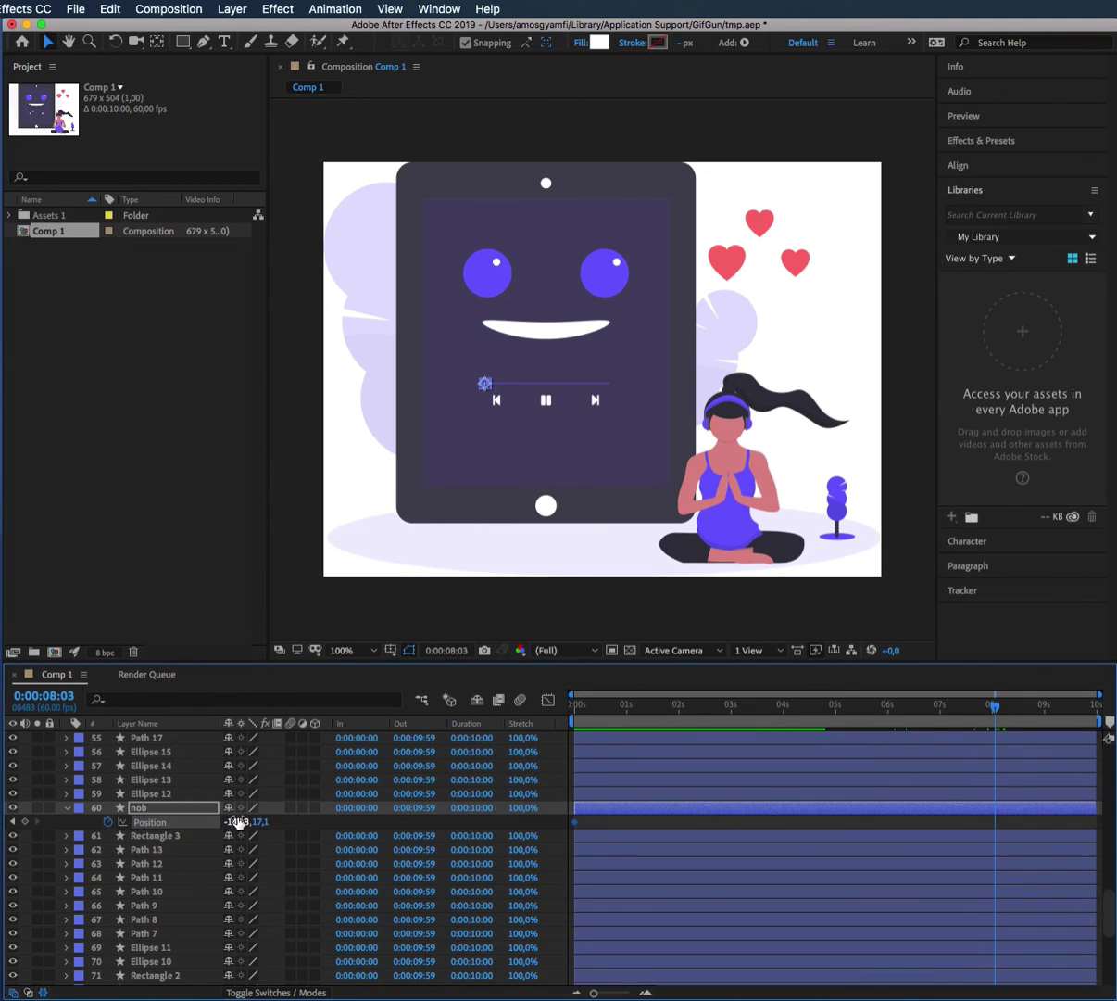
left_click_drag(239, 822, 373, 826)
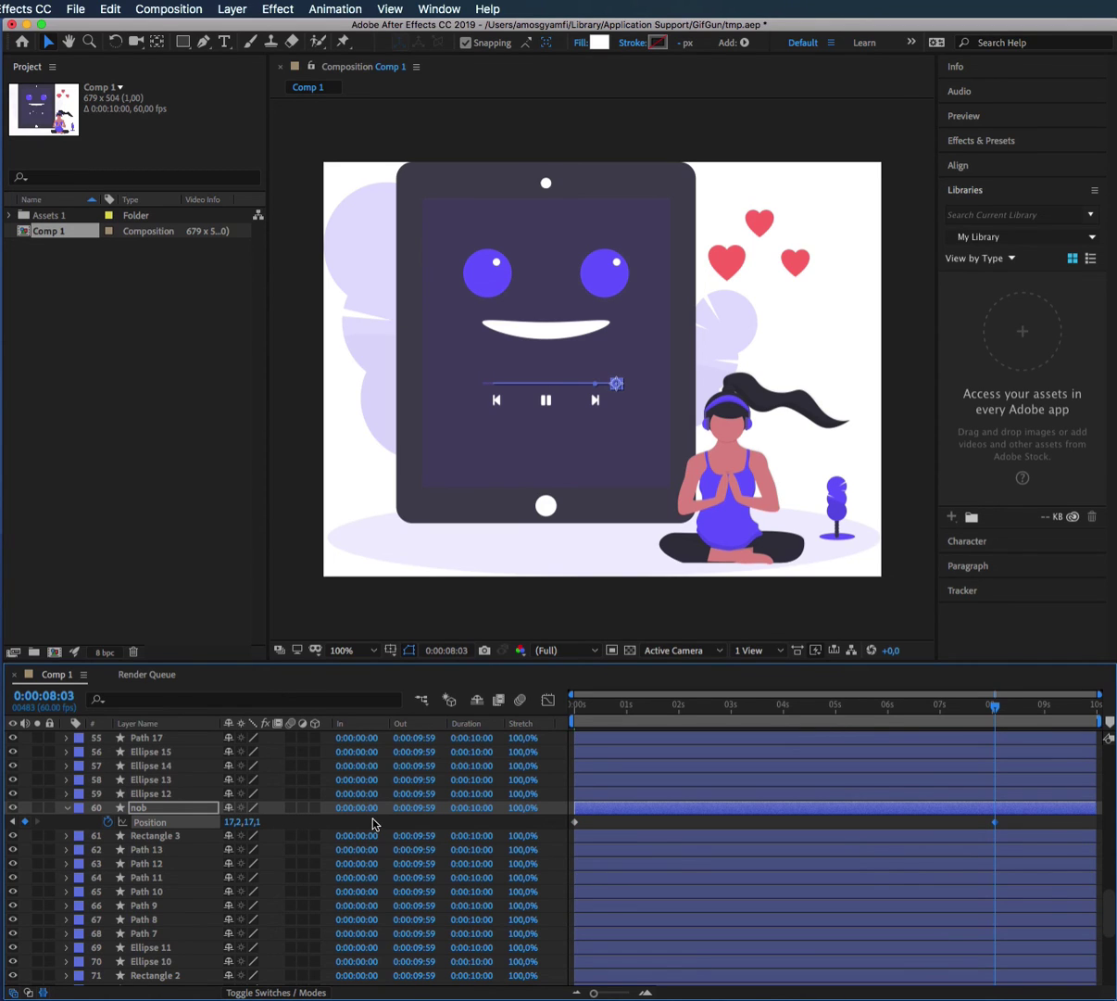
left_click(561, 707)
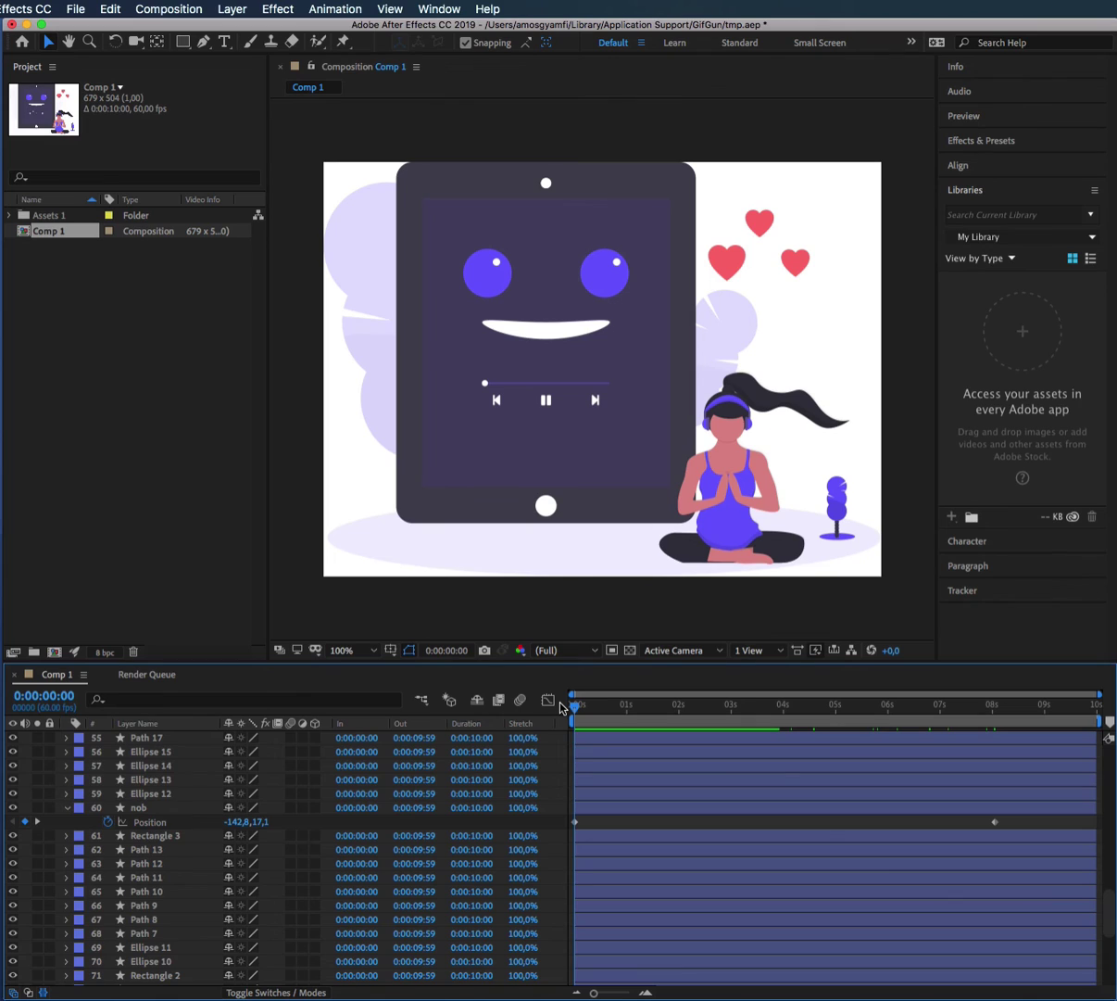
Preview, move the end Position keyframe from about 8 s to 5 s, and replay
key("space")
key("space")
left_click(674, 824)
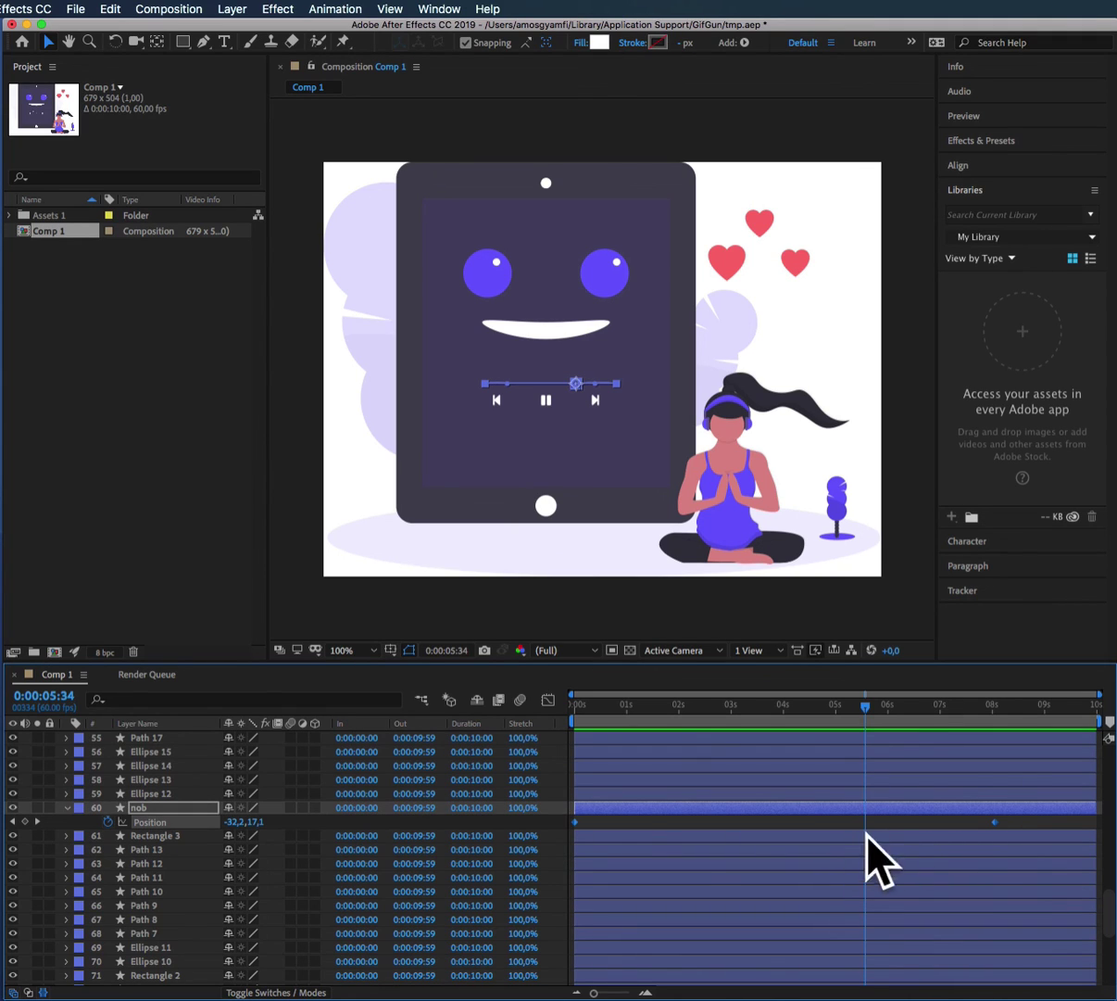
mouse_move(994, 821)
left_click_drag(994, 823, 852, 819)
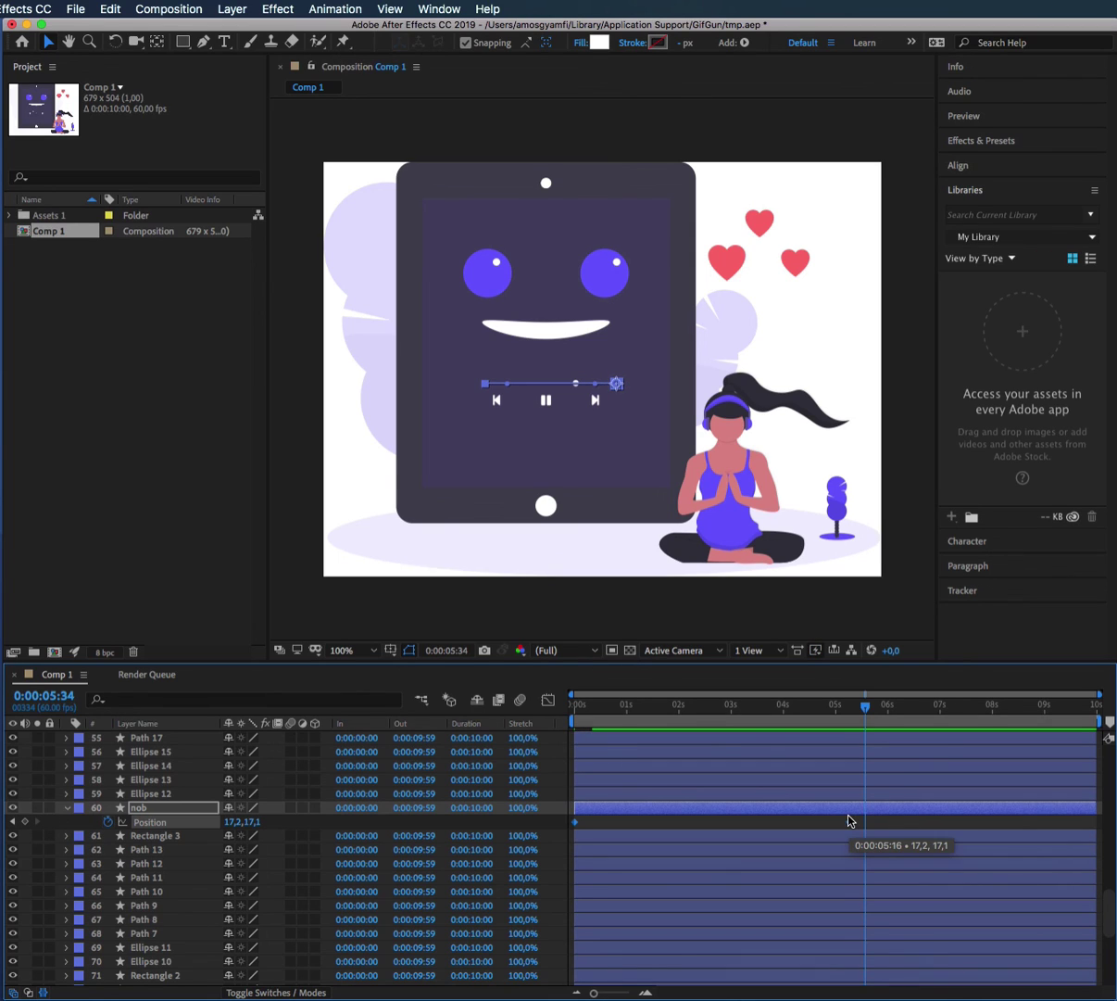
left_click(786, 617)
key("Home")
key("space")
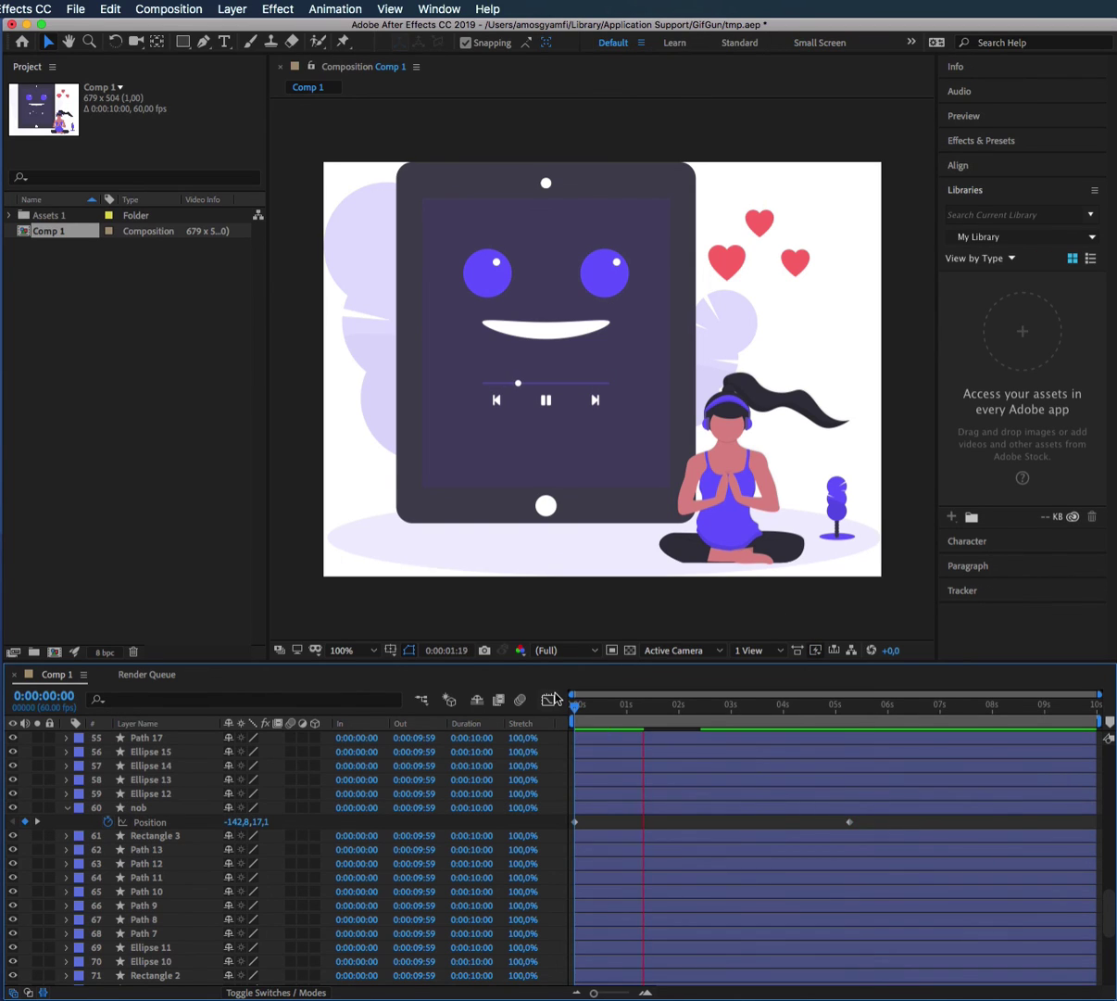